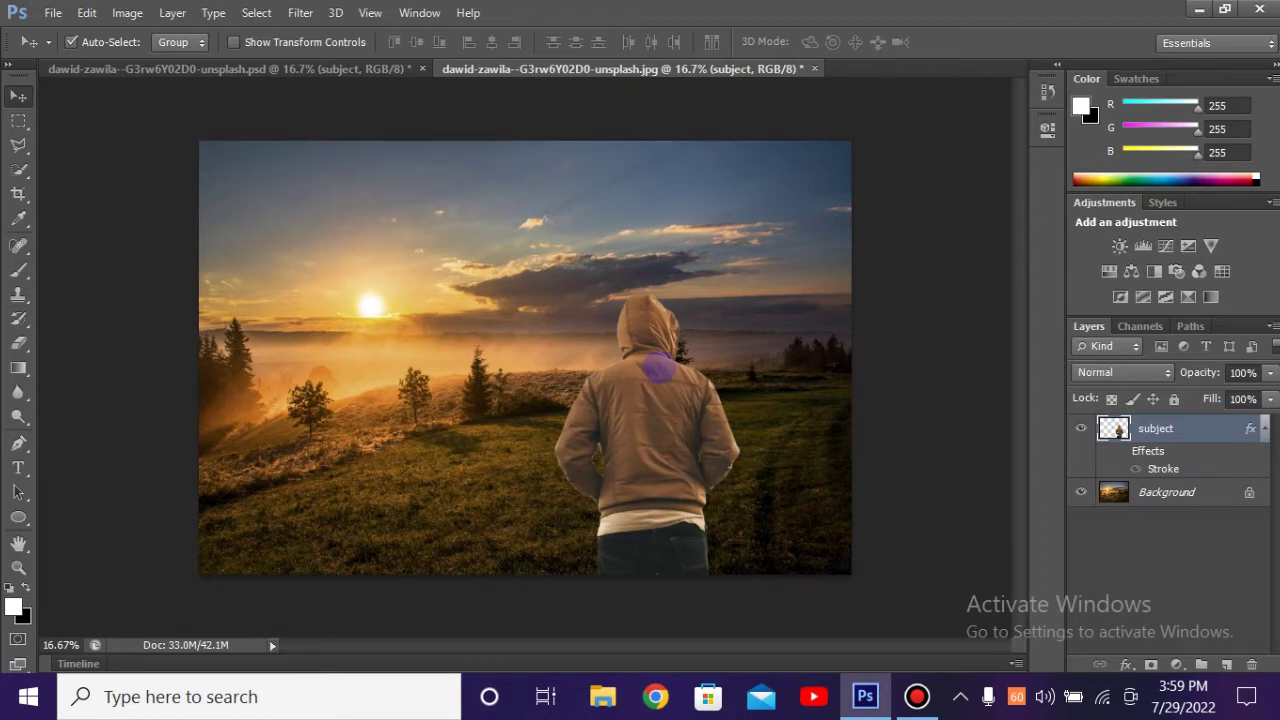
Step: Zoom in on the hooded figure, toggle the subject layer to check it, then fit the image
{"action": "key", "text": "z"}
{"action": "left_click", "coordinate": [700, 290]}
{"action": "scroll", "coordinate": [1022, 365], "scroll_direction": "down", "scroll_amount": 1}
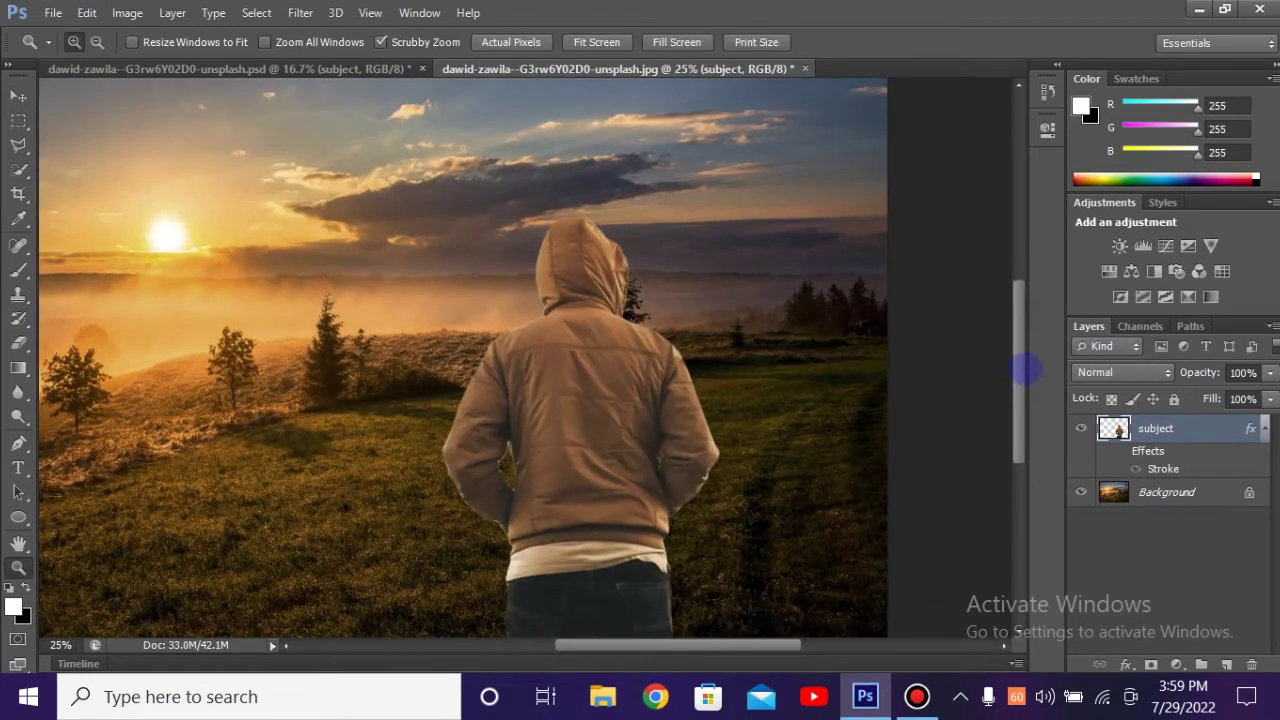
{"action": "left_click", "coordinate": [1081, 428]}
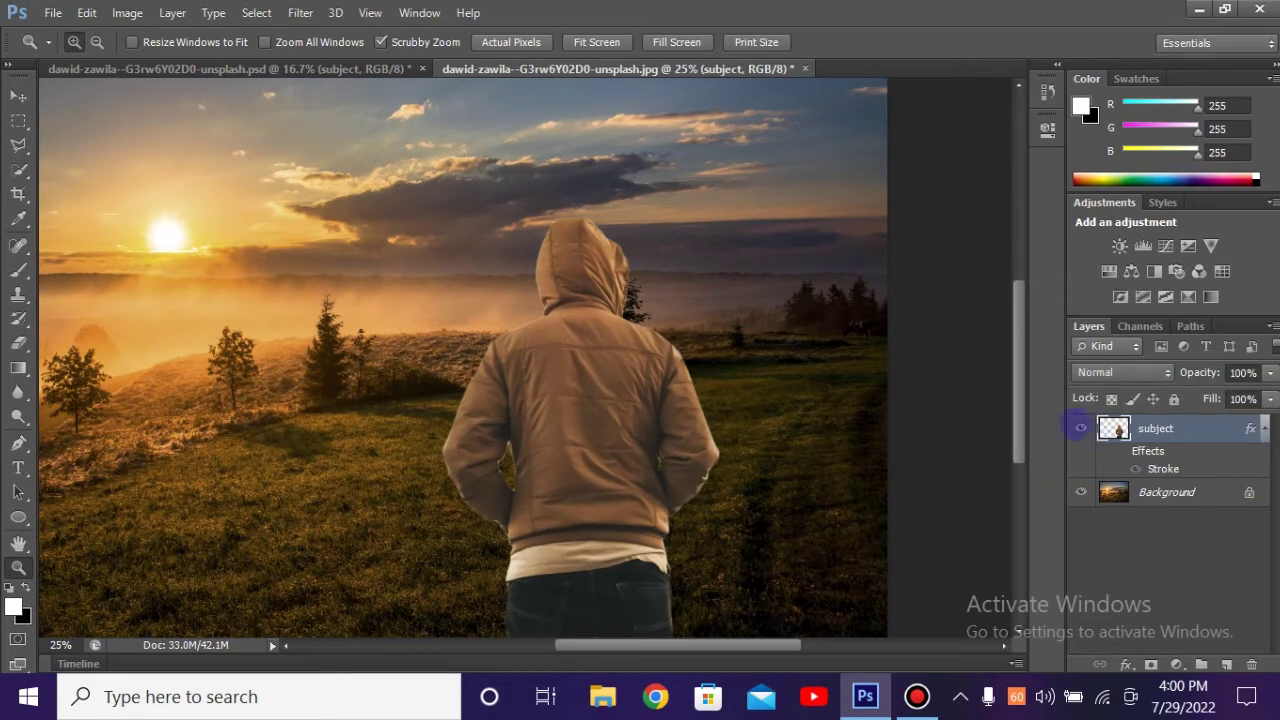
{"action": "left_click", "coordinate": [626, 378], "text": "alt"}
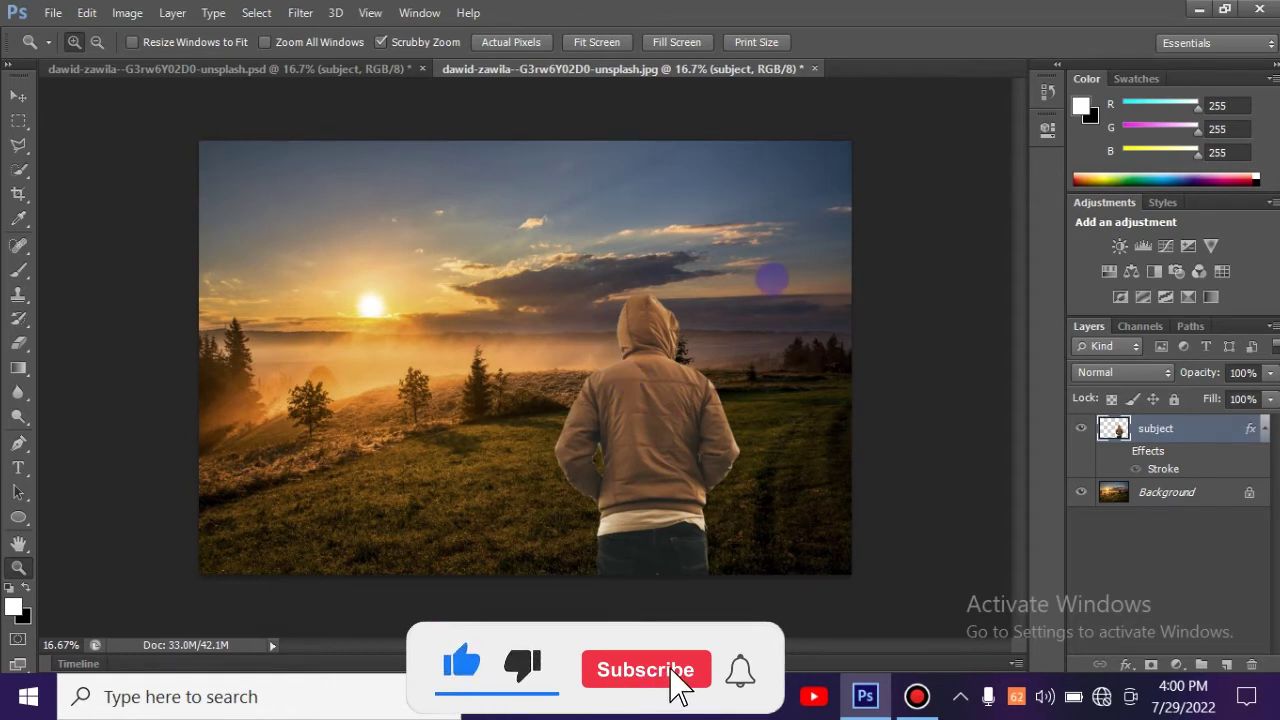
Step: Add a Hue/Saturation adjustment layer above the subject with Saturation +8
{"action": "key", "text": "v"}
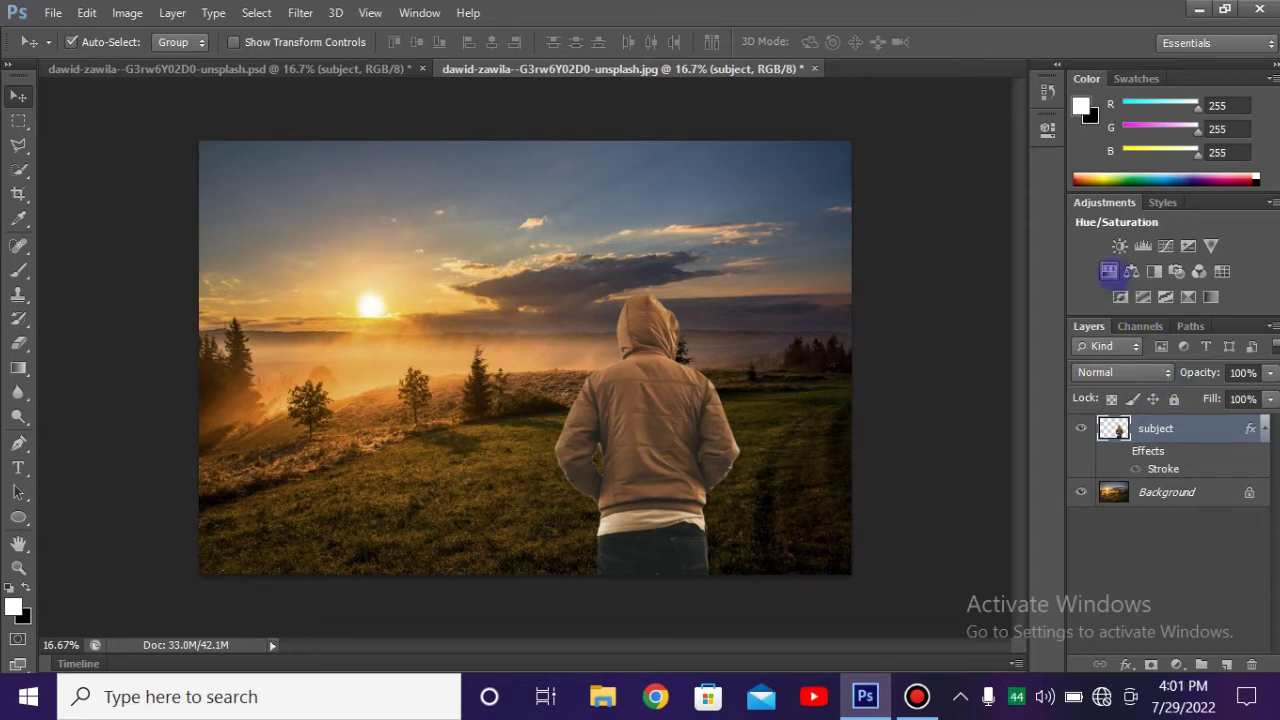
{"action": "left_click", "coordinate": [1109, 271]}
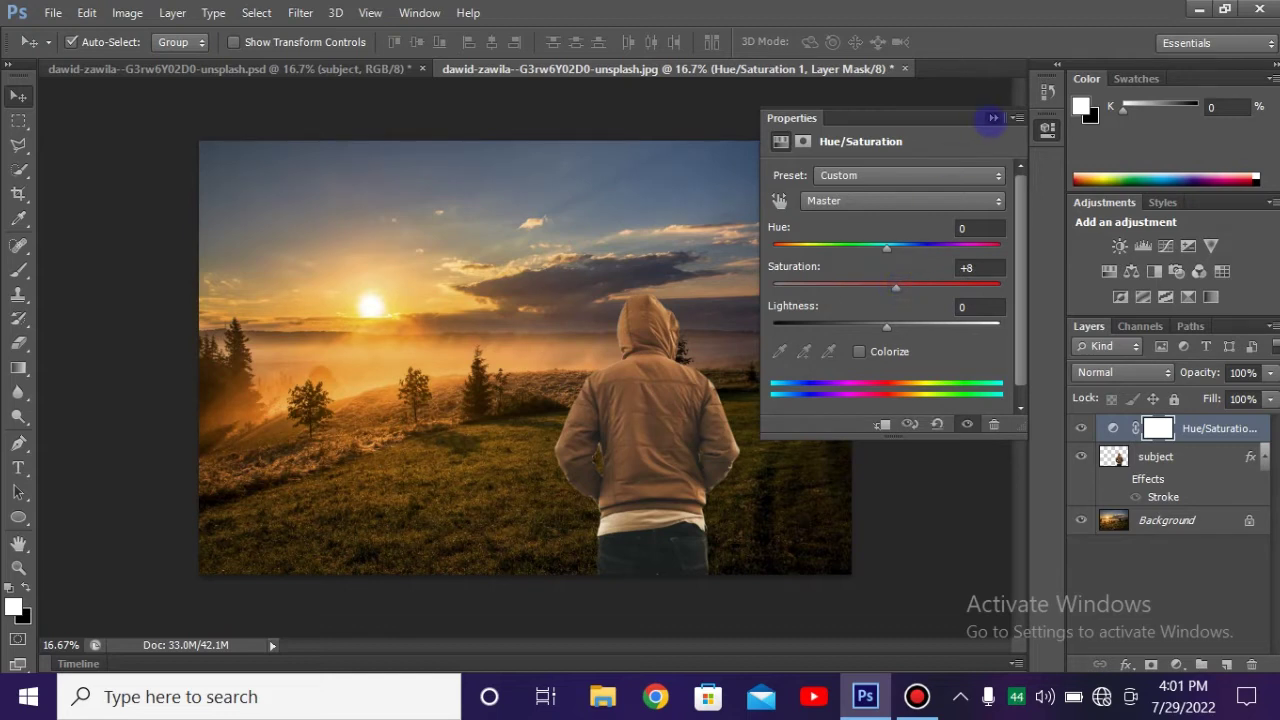
{"action": "left_click", "coordinate": [993, 118]}
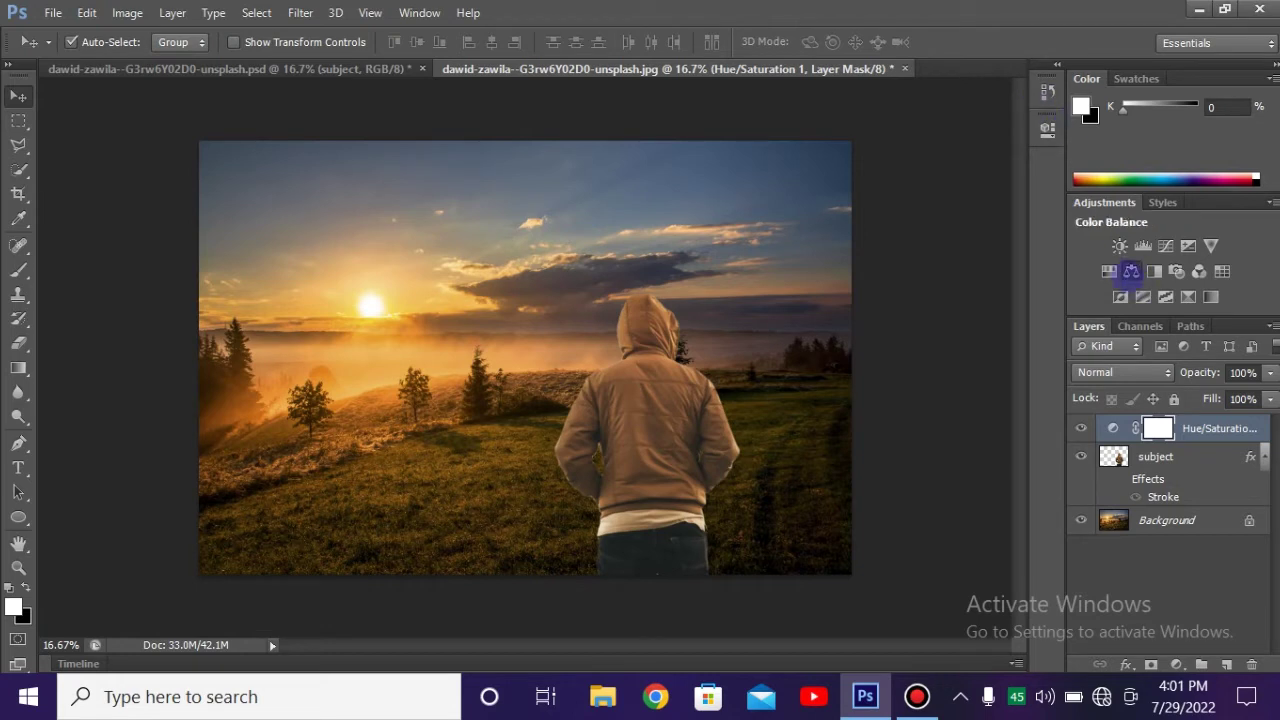
Step: Add a Color Balance layer and clip it with Hue/Saturation to the subject, beneath Hue/Saturation
{"action": "left_click", "coordinate": [1131, 271]}
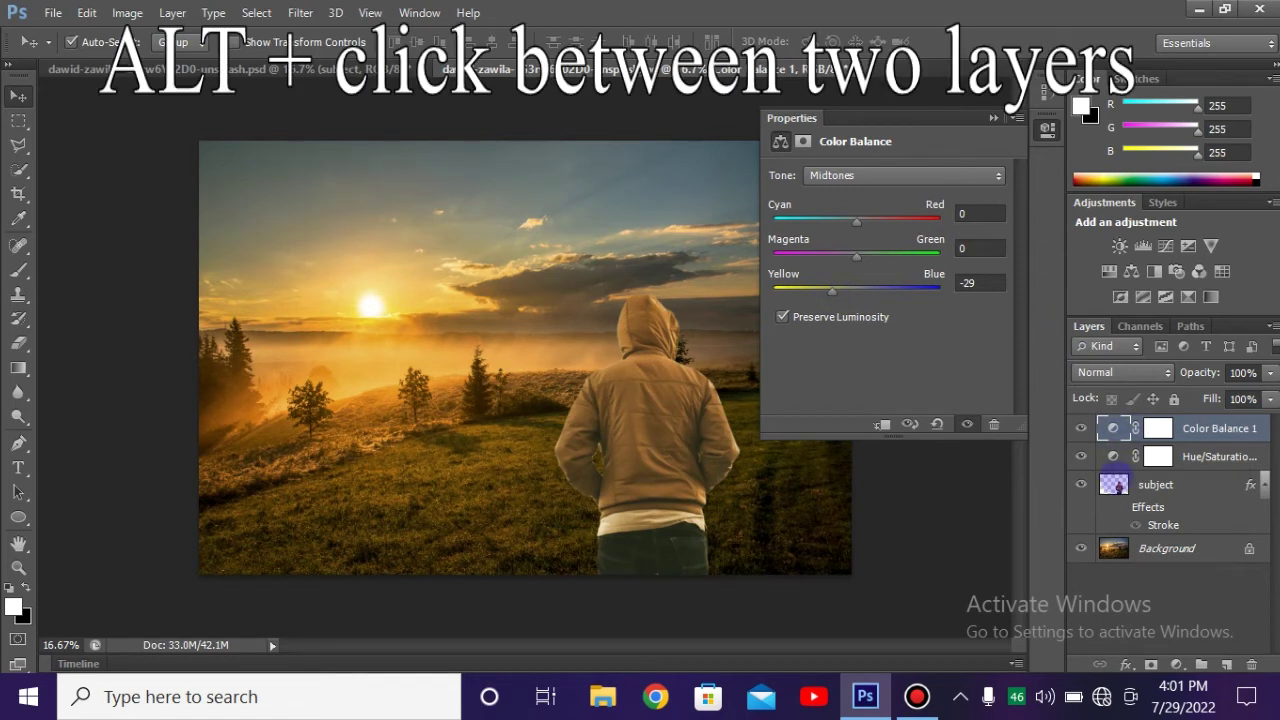
{"action": "left_click", "coordinate": [1113, 470], "text": "alt"}
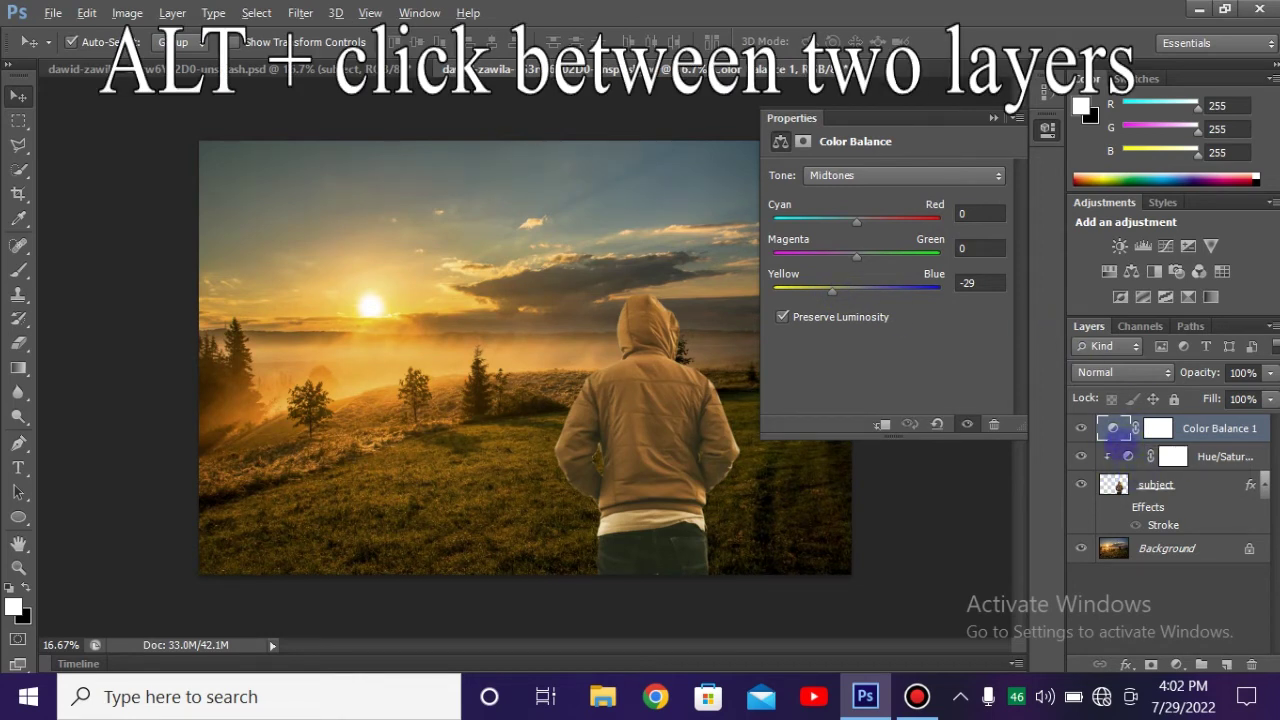
{"action": "left_click_drag", "start_coordinate": [1113, 428], "coordinate": [1120, 466]}
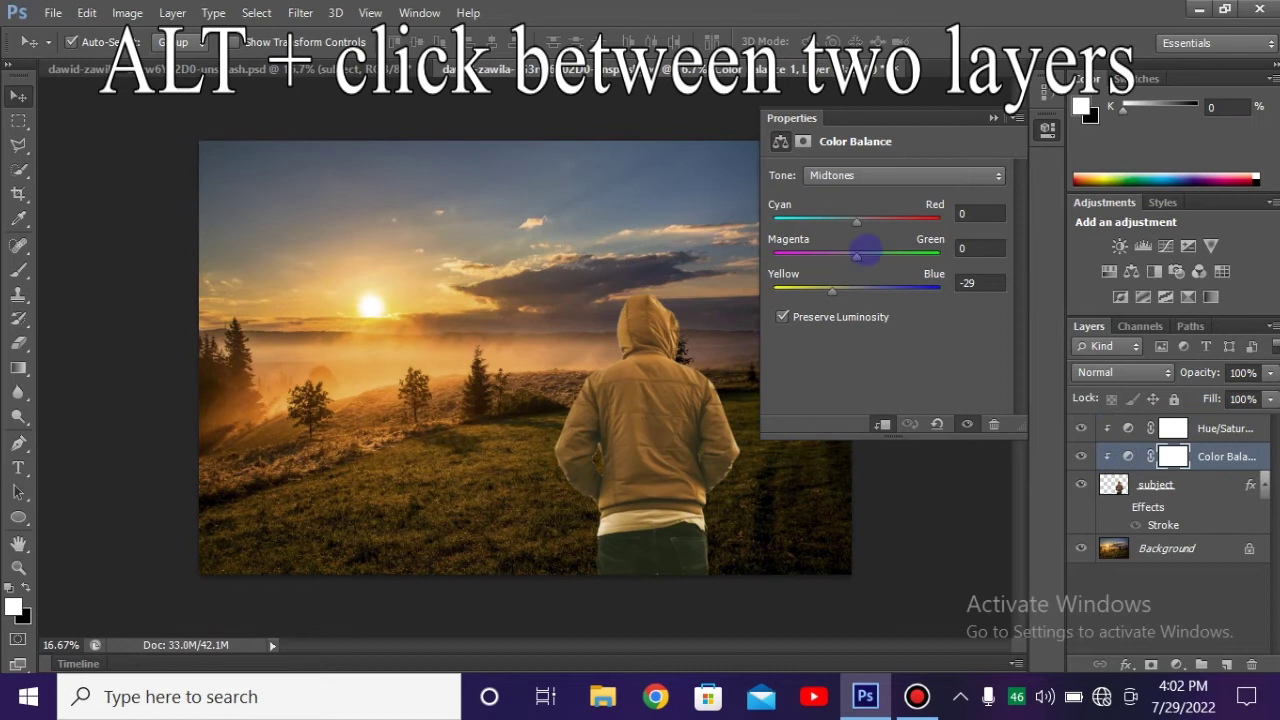
Step: Set the Color Balance midtones to Cyan-Red +17 and Yellow-Blue -22
{"action": "mouse_move", "coordinate": [832, 290]}
{"action": "left_mouse_down"}
{"action": "mouse_move", "coordinate": [725, 290]}
{"action": "mouse_move", "coordinate": [887, 290]}
{"action": "mouse_move", "coordinate": [813, 290]}
{"action": "mouse_move", "coordinate": [857, 290]}
{"action": "left_mouse_up"}
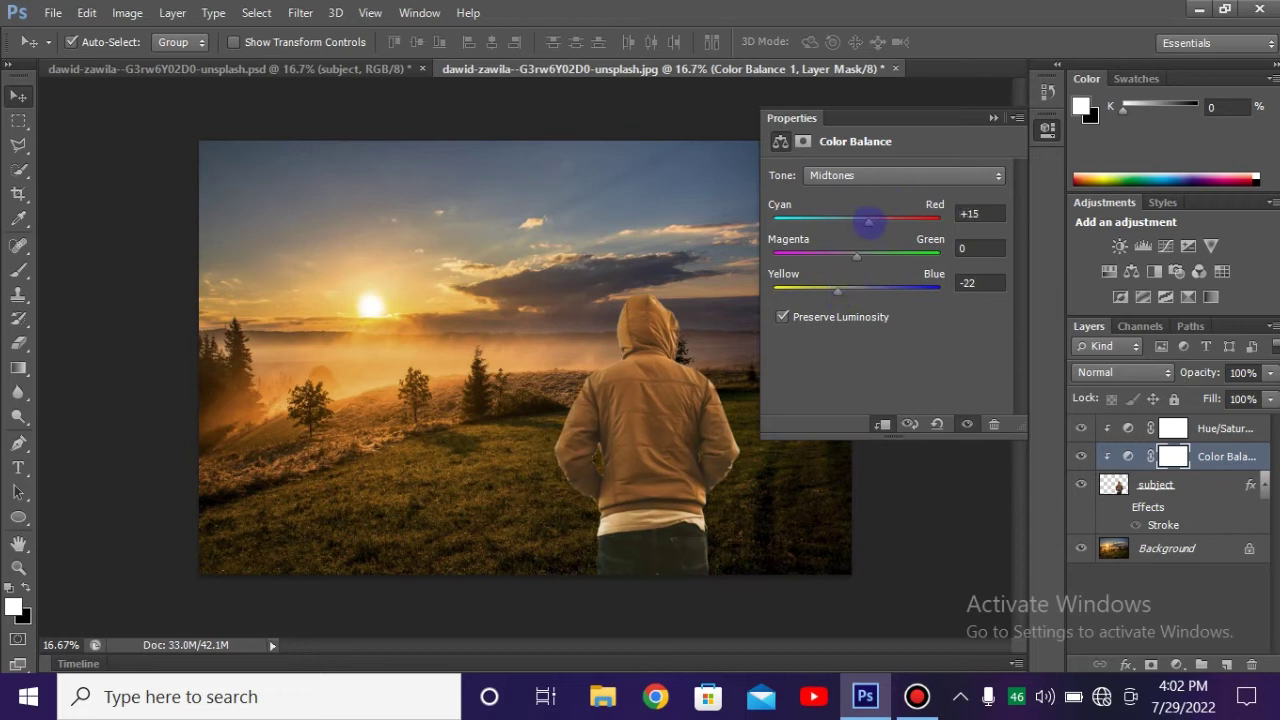
{"action": "left_click_drag", "start_coordinate": [871, 221], "coordinate": [869, 221]}
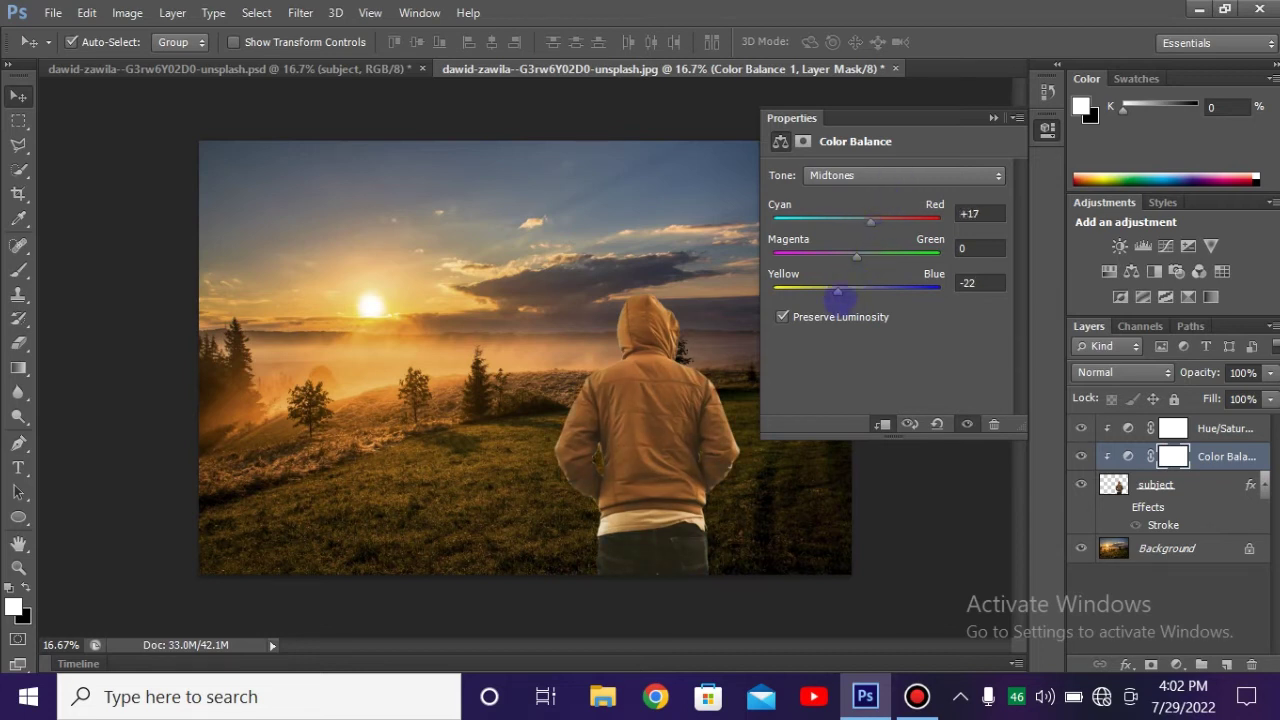
{"action": "left_click_drag", "start_coordinate": [840, 289], "coordinate": [842, 289]}
{"action": "left_click", "coordinate": [993, 117]}
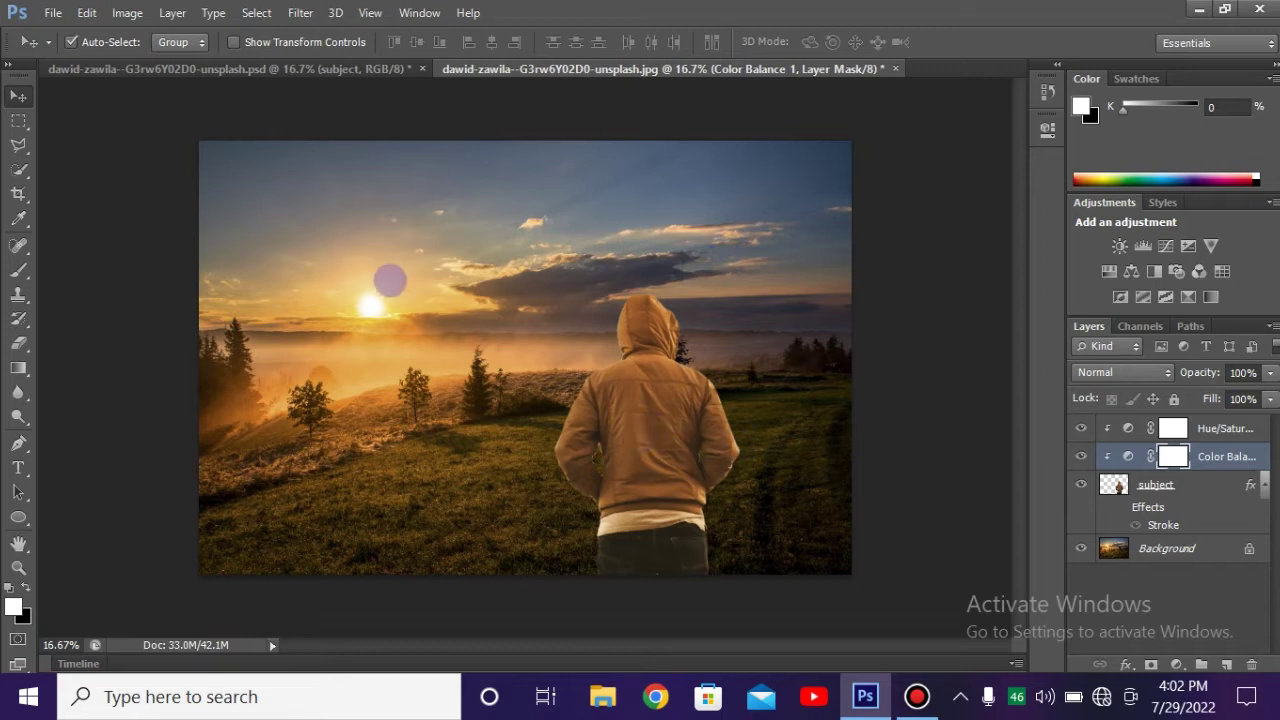
Step: Pick a smaller Brush, select the subject layer and add an Exposure layer above it
{"action": "key", "text": "b"}
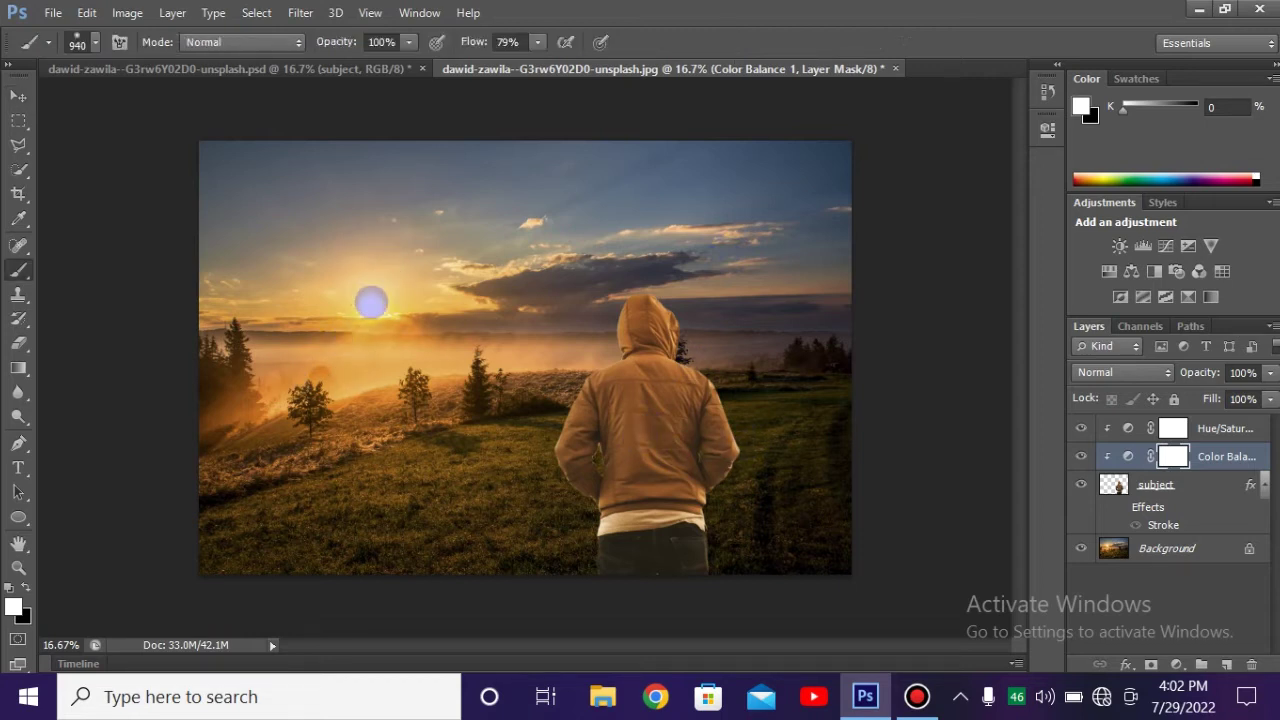
{"action": "key", "text": "bracketleft"}
{"action": "key", "text": "bracketleft"}
{"action": "key", "text": "bracketleft"}
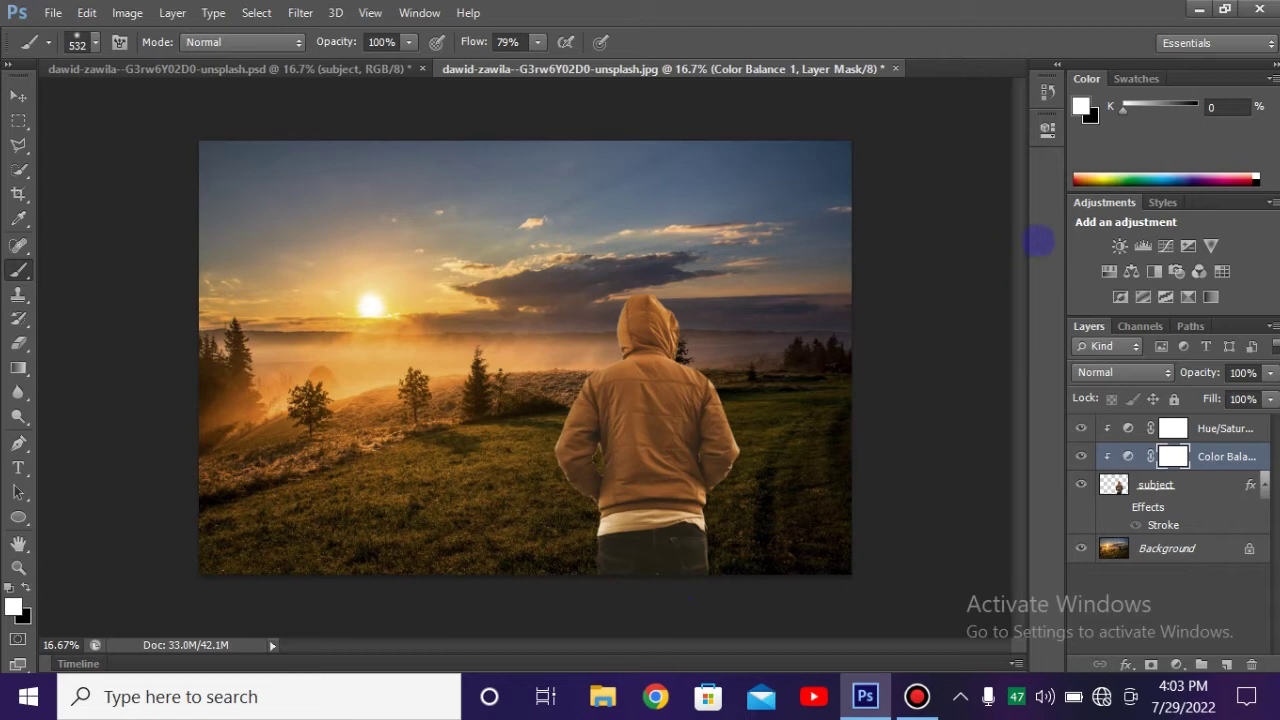
{"action": "left_click", "coordinate": [1195, 484]}
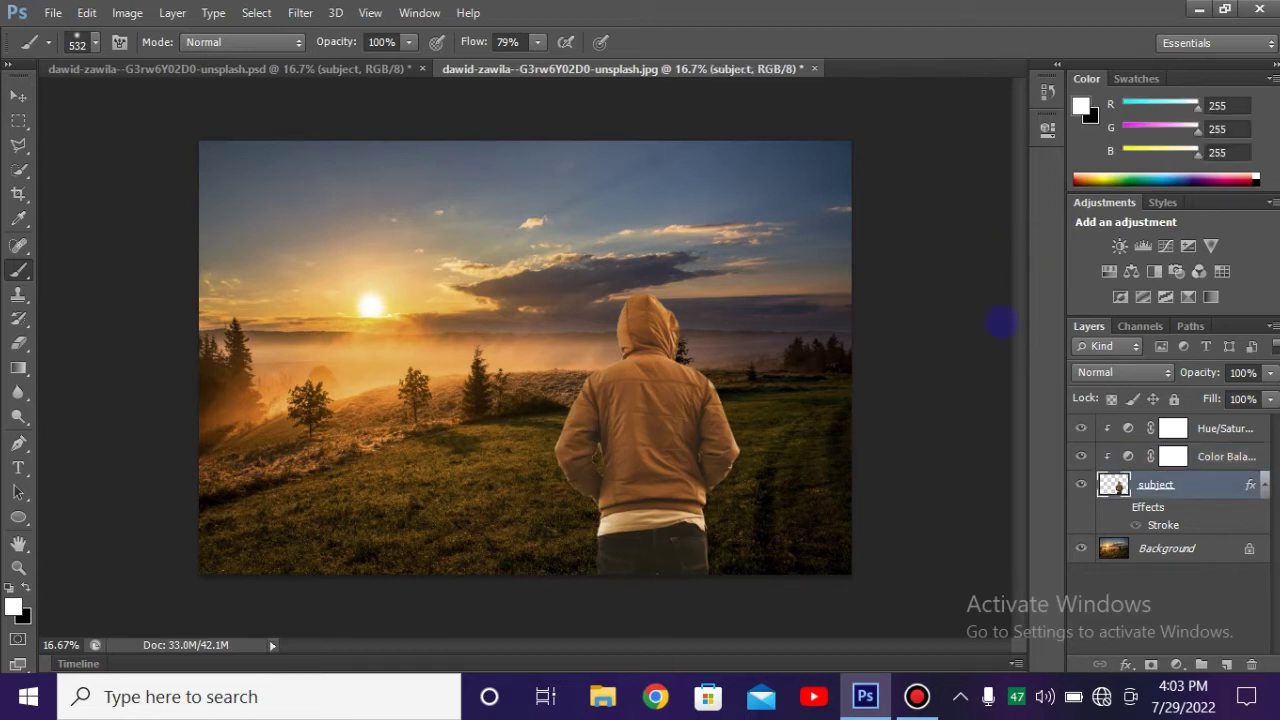
{"action": "left_click", "coordinate": [1188, 245]}
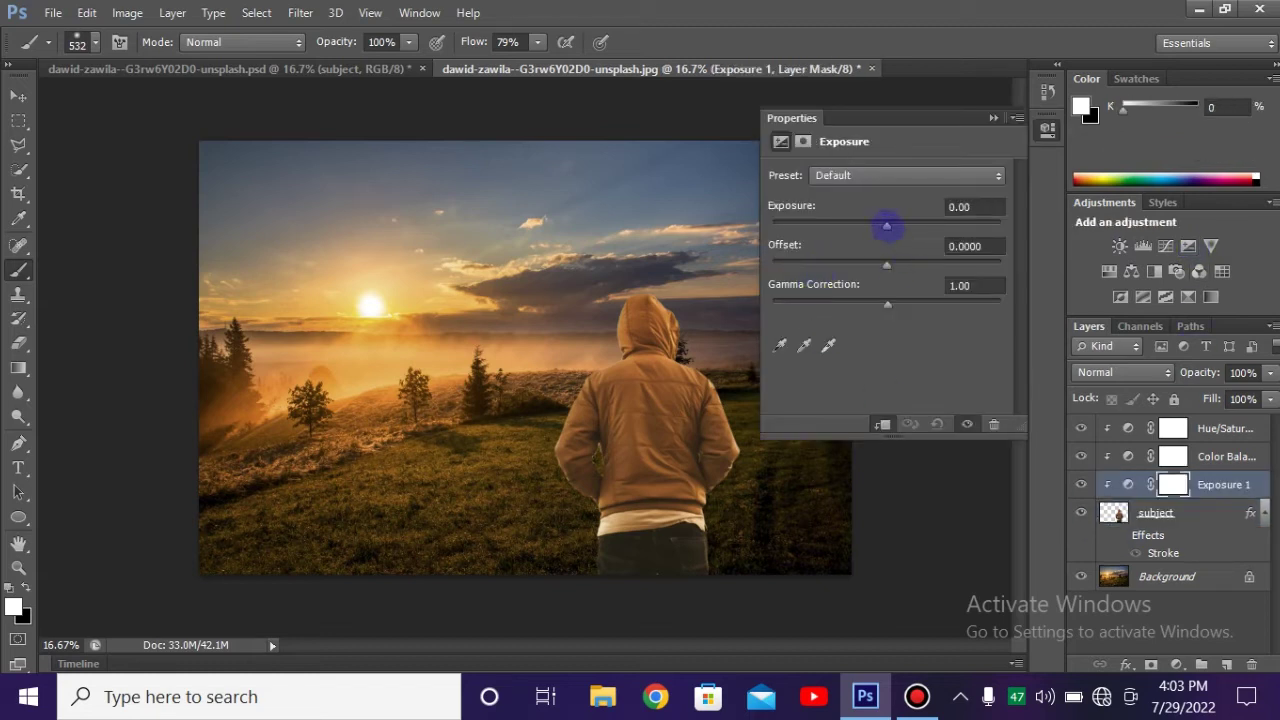
Step: Set Exposure to +1.93 and invert its mask to hide the brightening
{"action": "left_click_drag", "start_coordinate": [886, 226], "coordinate": [919, 226]}
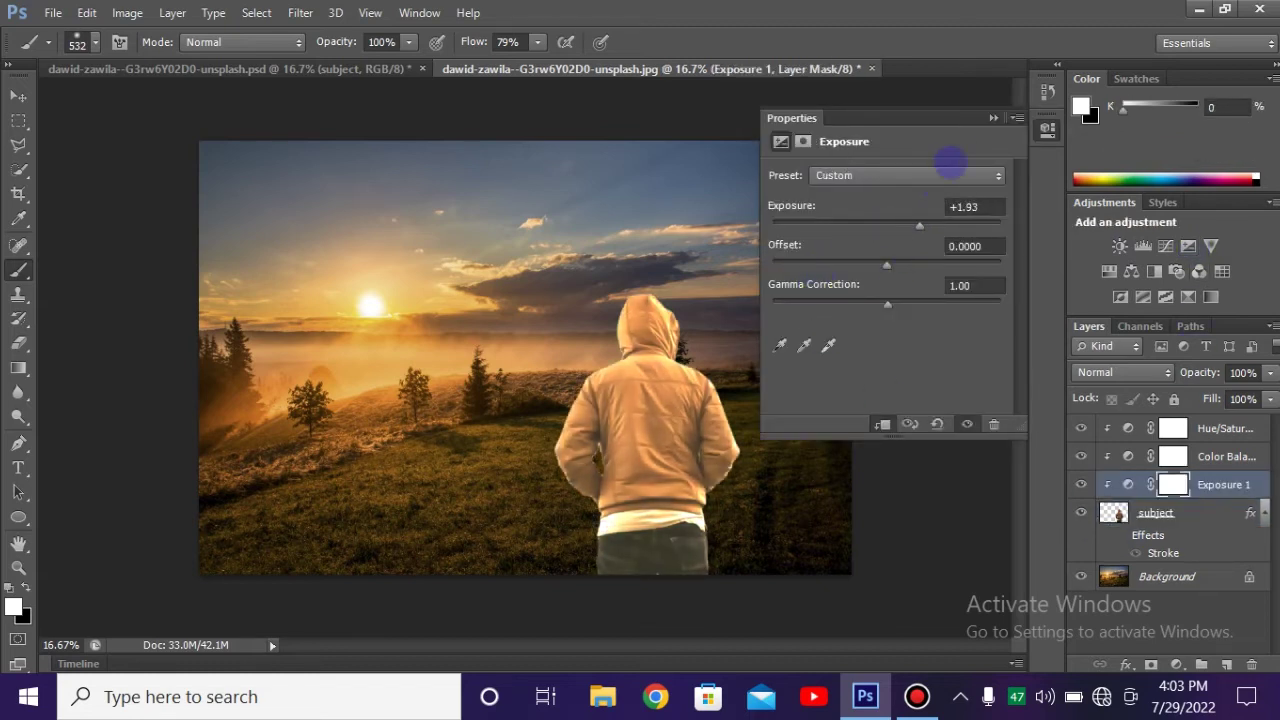
{"action": "left_click", "coordinate": [993, 118]}
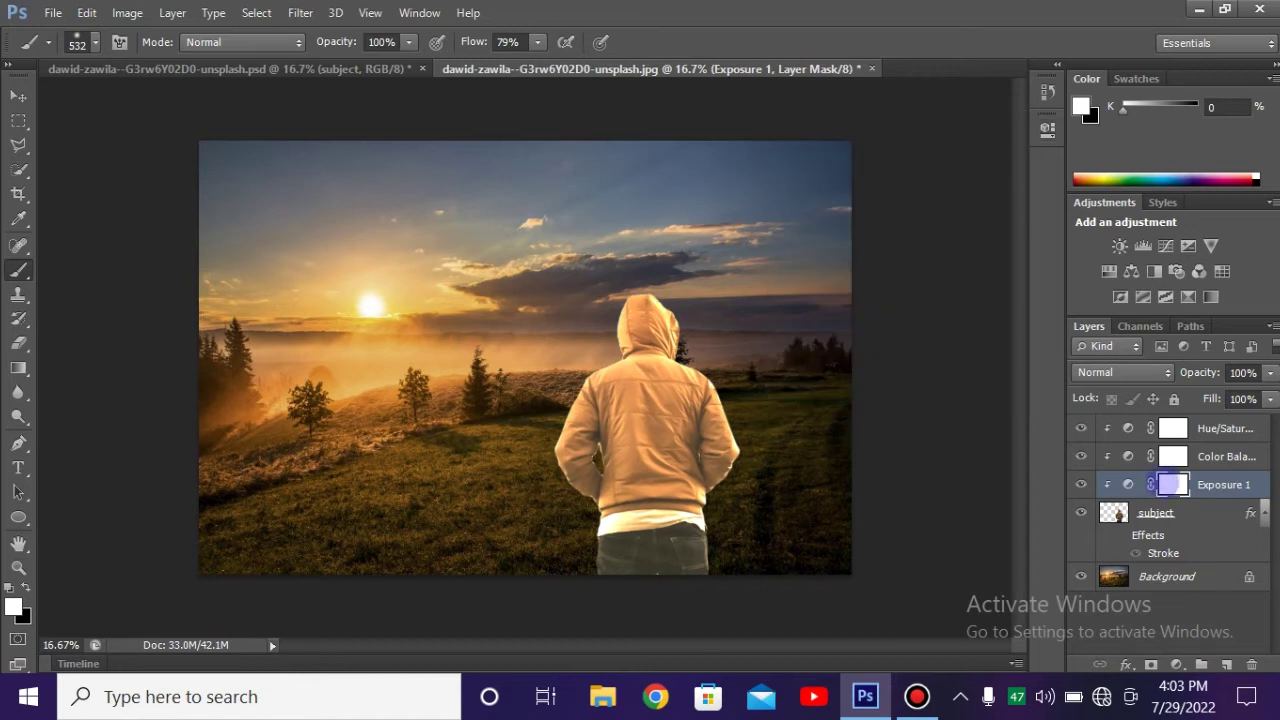
{"action": "key", "text": "ctrl+i"}
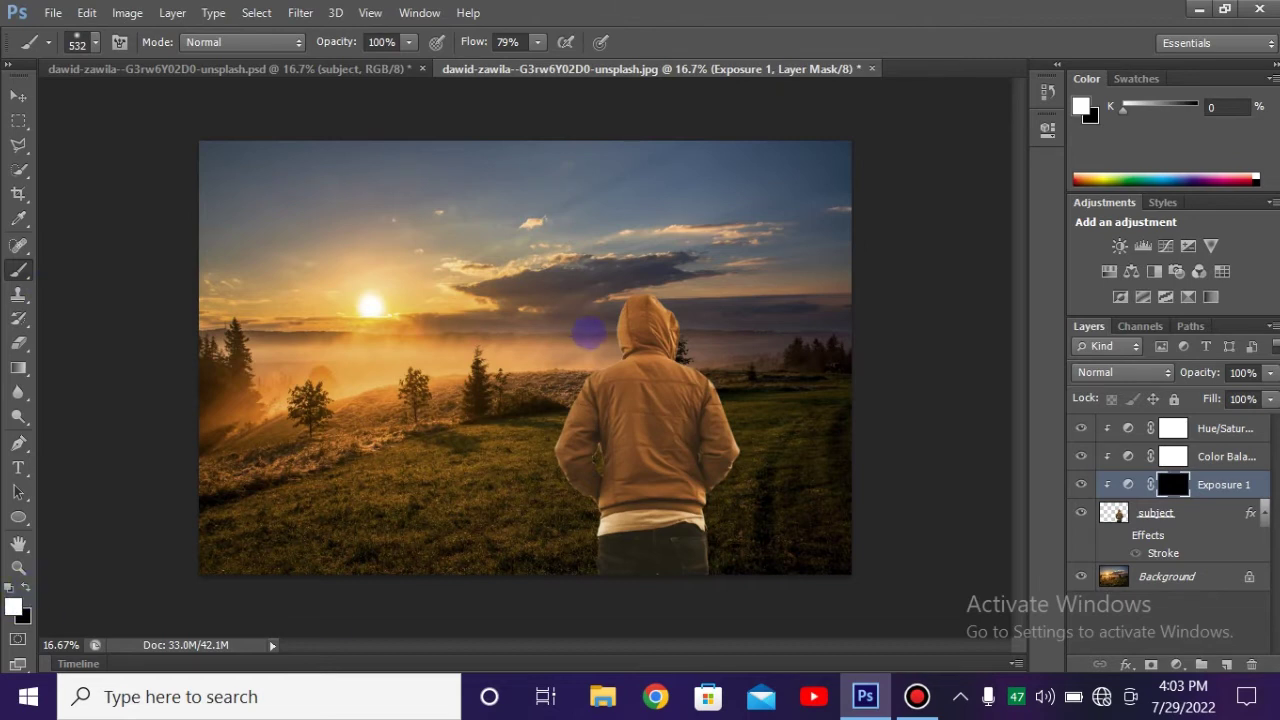
Step: Paint the brightening onto the hood edge and jacket side, then compare Exposure 1 on and off
{"action": "right_click", "coordinate": [598, 331]}
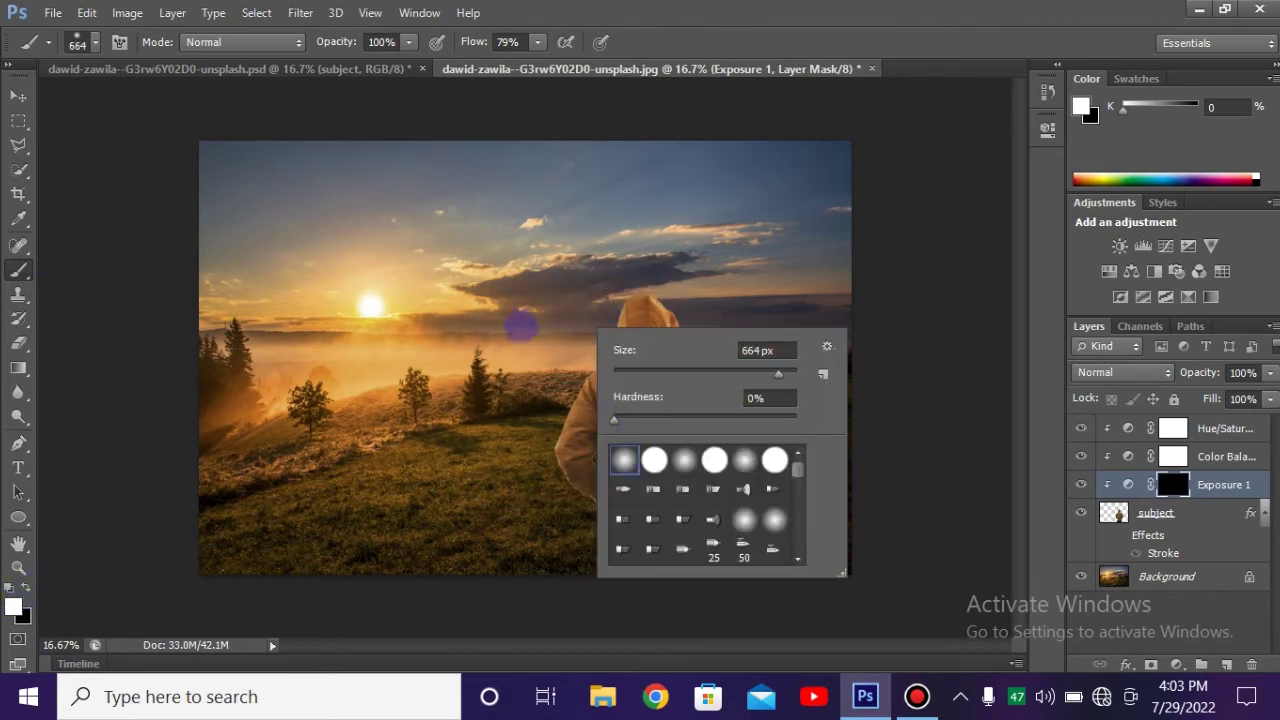
{"action": "left_click", "coordinate": [520, 325]}
{"action": "left_click", "coordinate": [578, 312]}
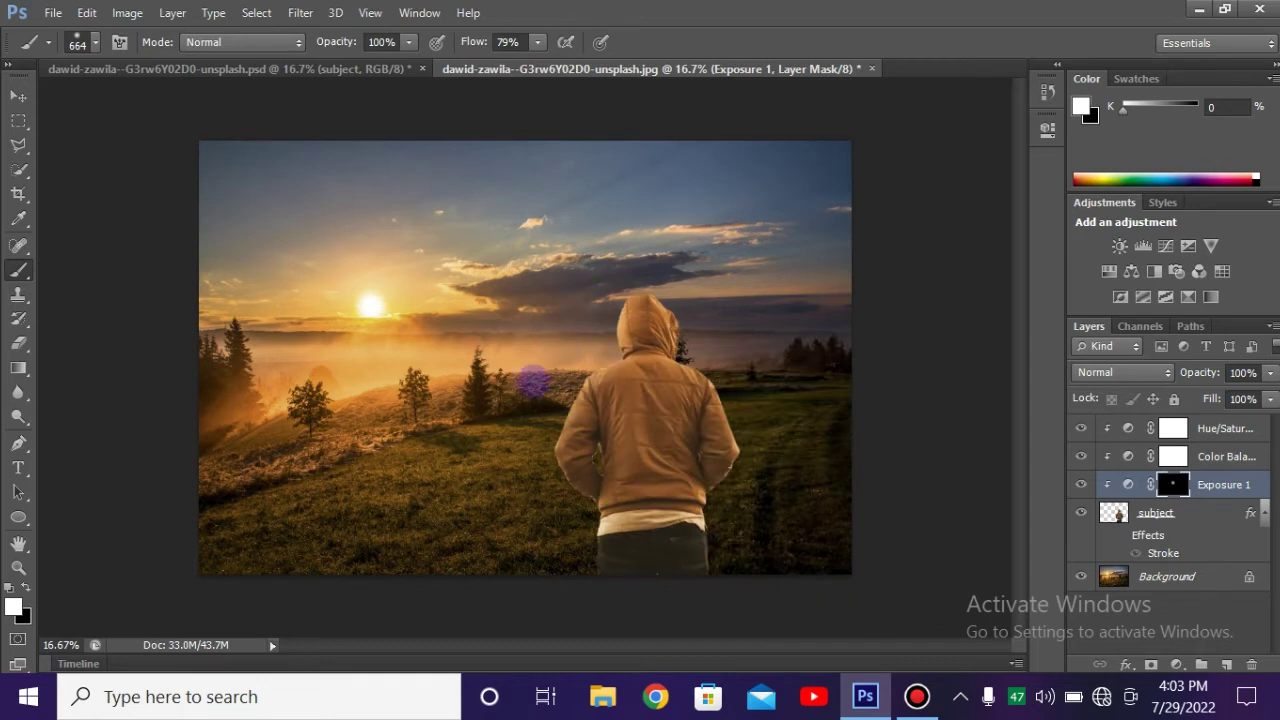
{"action": "left_click_drag", "start_coordinate": [533, 381], "coordinate": [519, 479]}
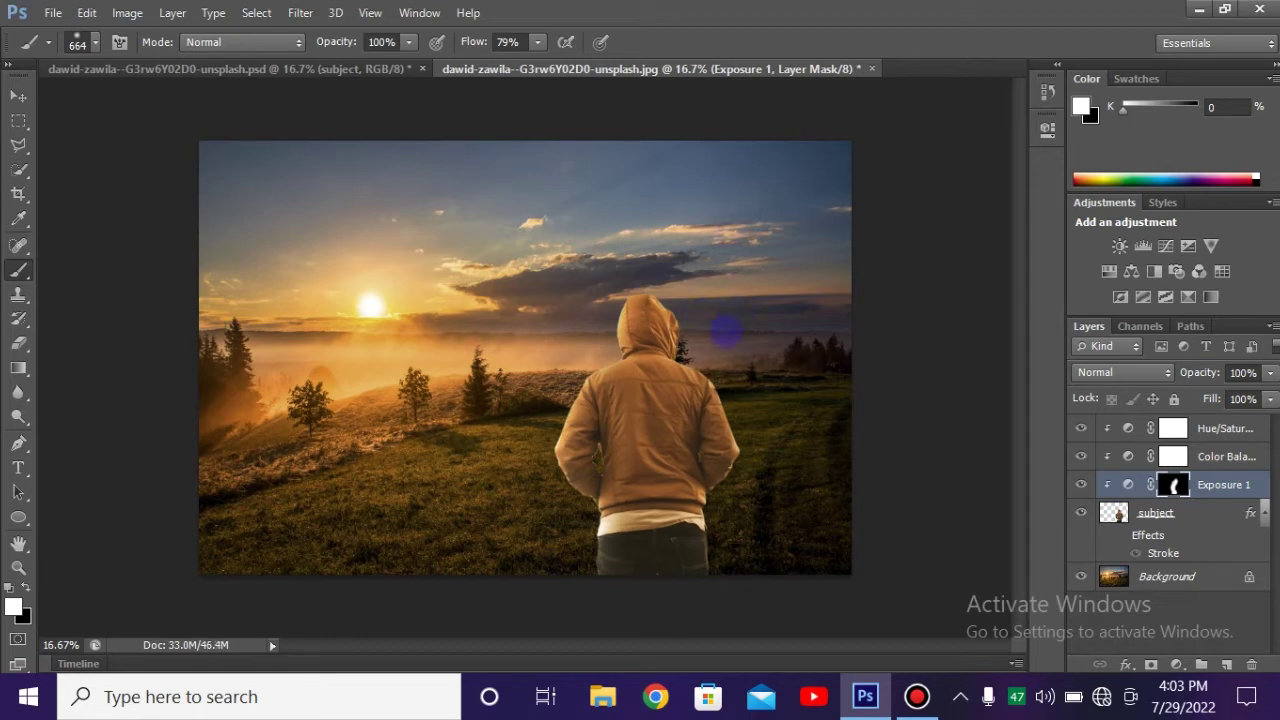
{"action": "key", "text": "x"}
{"action": "key", "text": "x"}
{"action": "left_click", "coordinate": [1081, 484]}
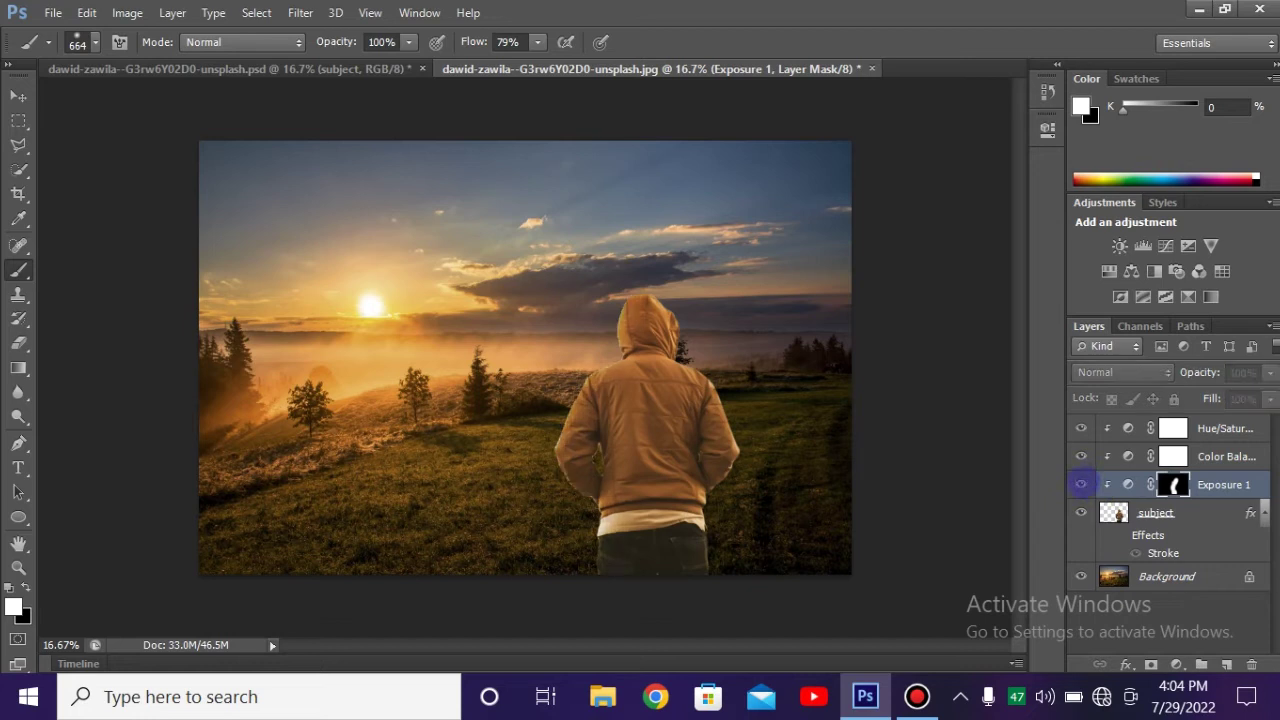
{"action": "left_click", "coordinate": [1081, 484]}
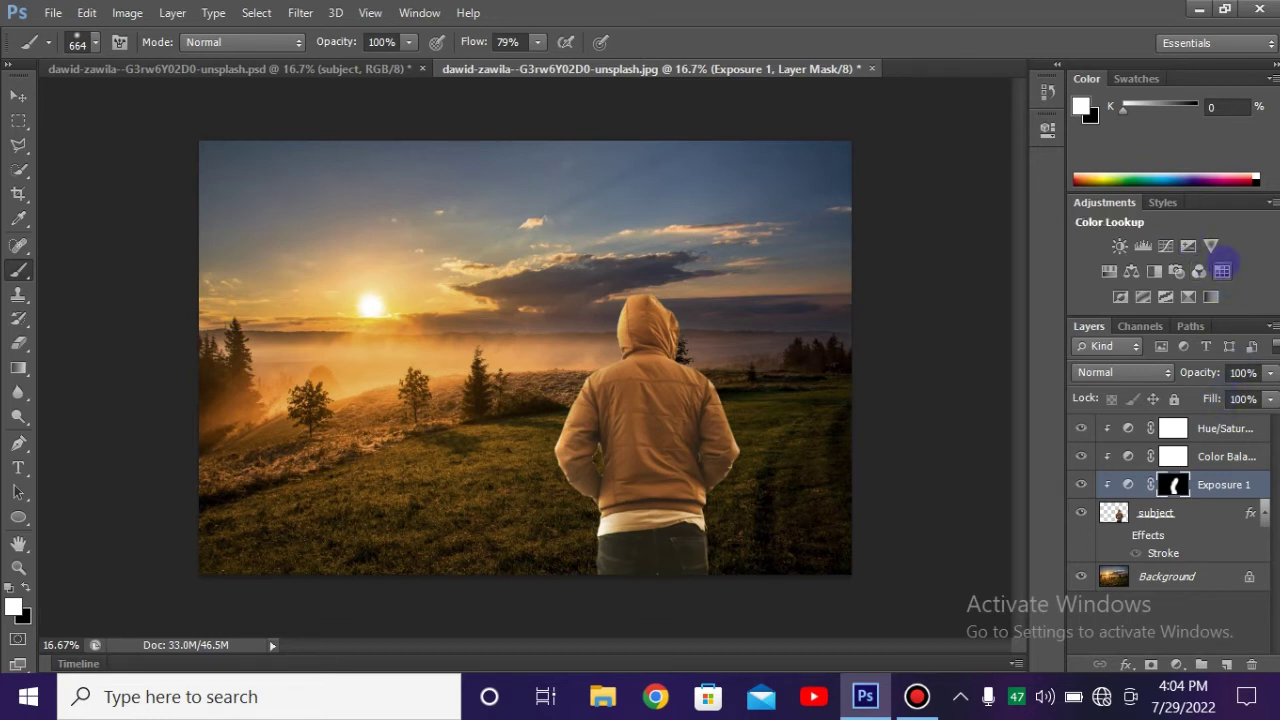
Step: Add a second Exposure layer at -0.61 and move it beneath Exposure 1
{"action": "left_click", "coordinate": [1188, 245]}
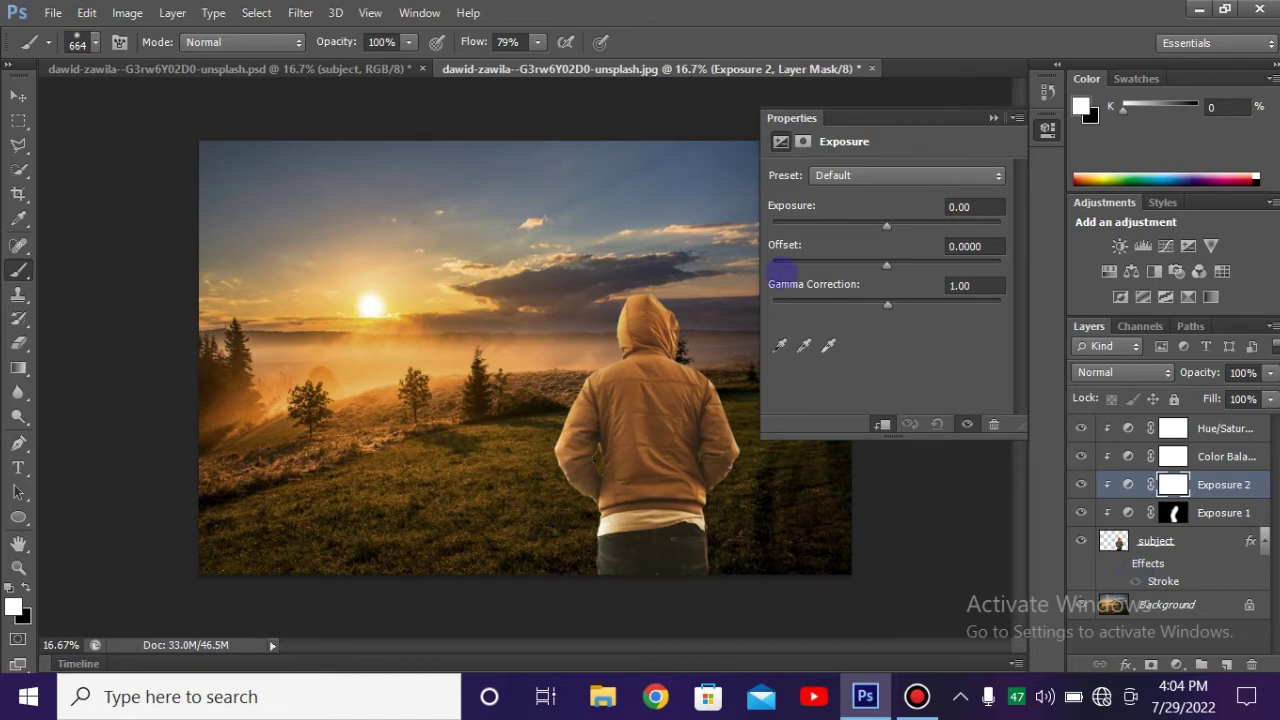
{"action": "mouse_move", "coordinate": [887, 224]}
{"action": "left_mouse_down"}
{"action": "mouse_move", "coordinate": [866, 222]}
{"action": "mouse_move", "coordinate": [878, 224]}
{"action": "left_mouse_up"}
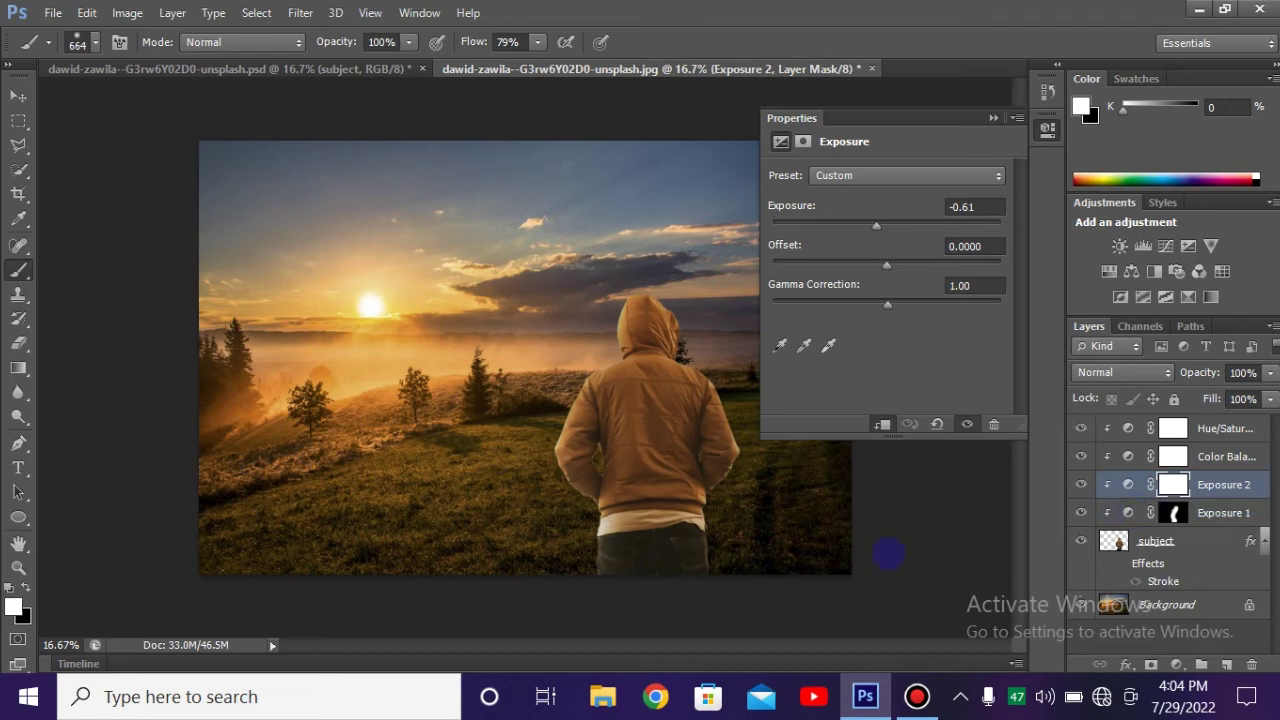
{"action": "left_click_drag", "start_coordinate": [1127, 488], "coordinate": [1130, 518]}
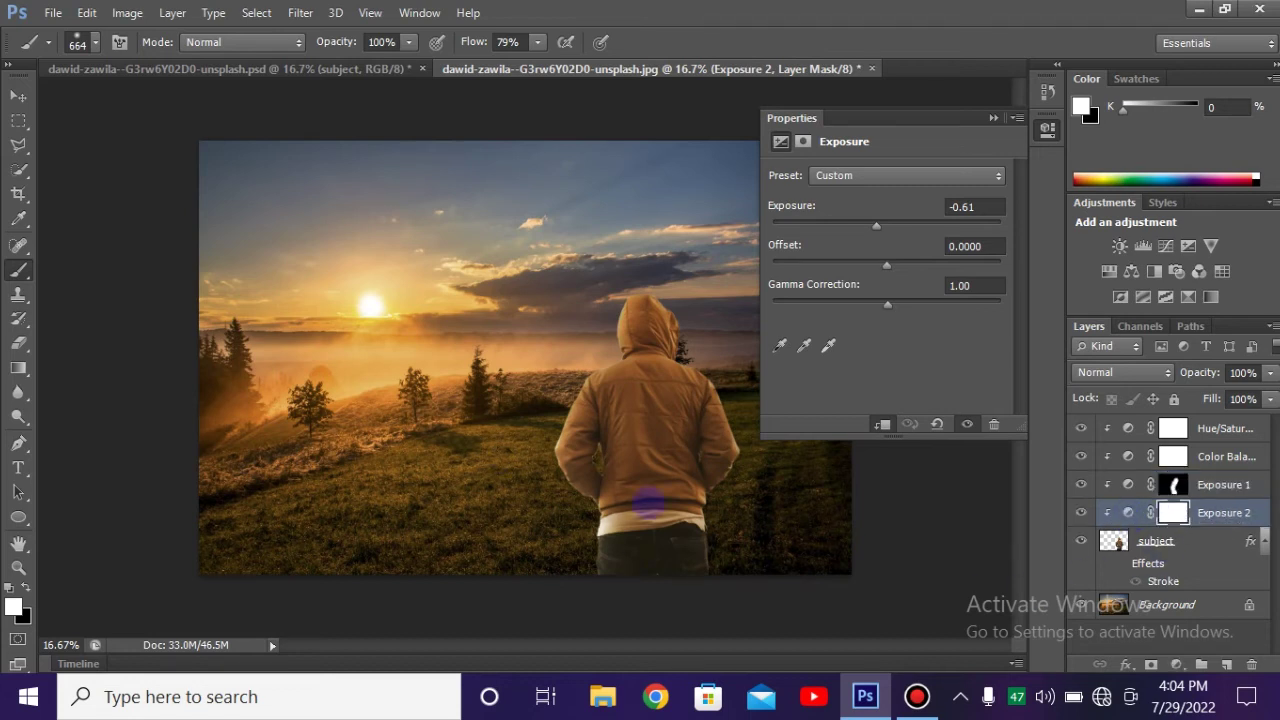
{"action": "left_click", "coordinate": [993, 118]}
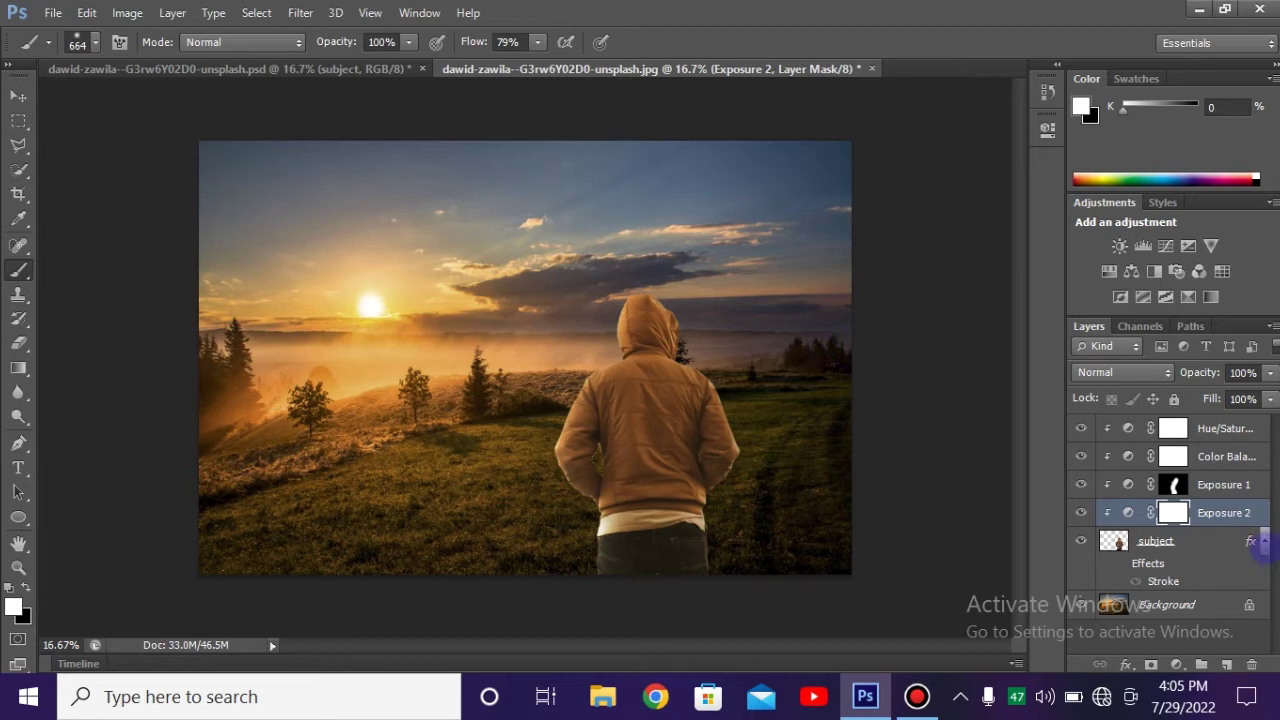
Step: Add a Color Balance layer above Hue/Saturation with midtones Cyan-Red +8 and Yellow-Blue -13
{"action": "left_click", "coordinate": [1228, 430]}
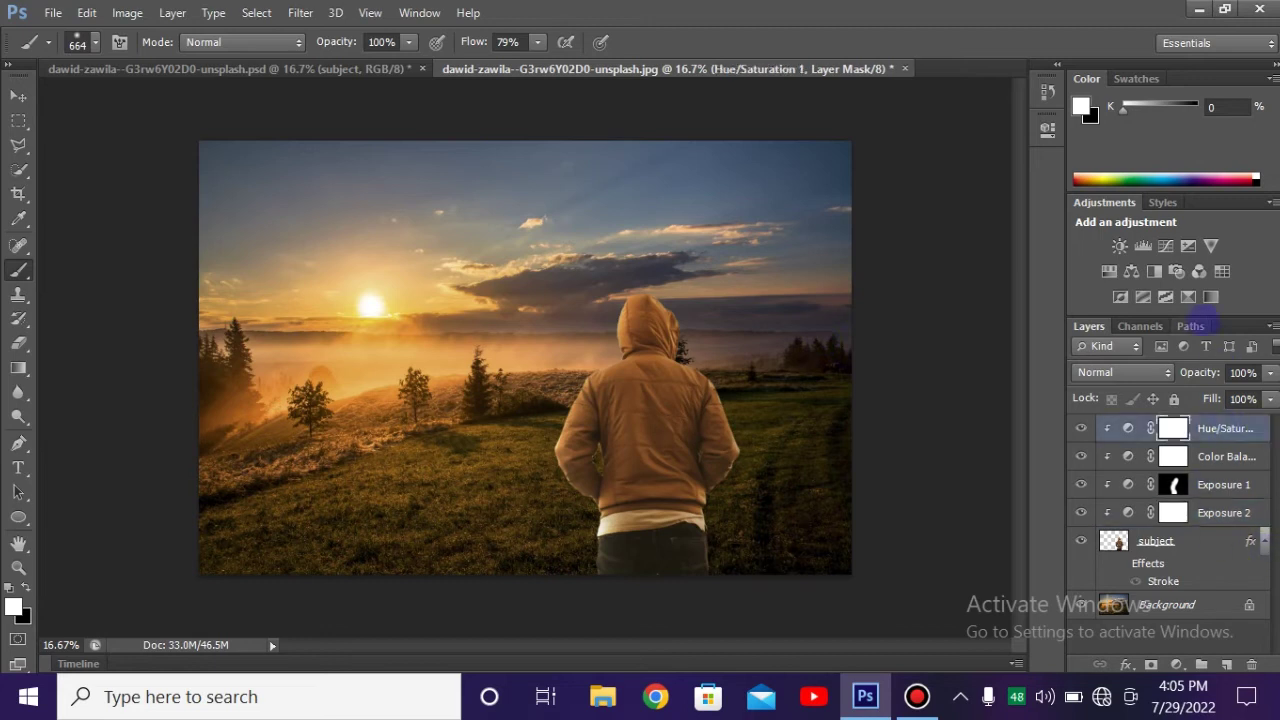
{"action": "left_click", "coordinate": [1131, 271]}
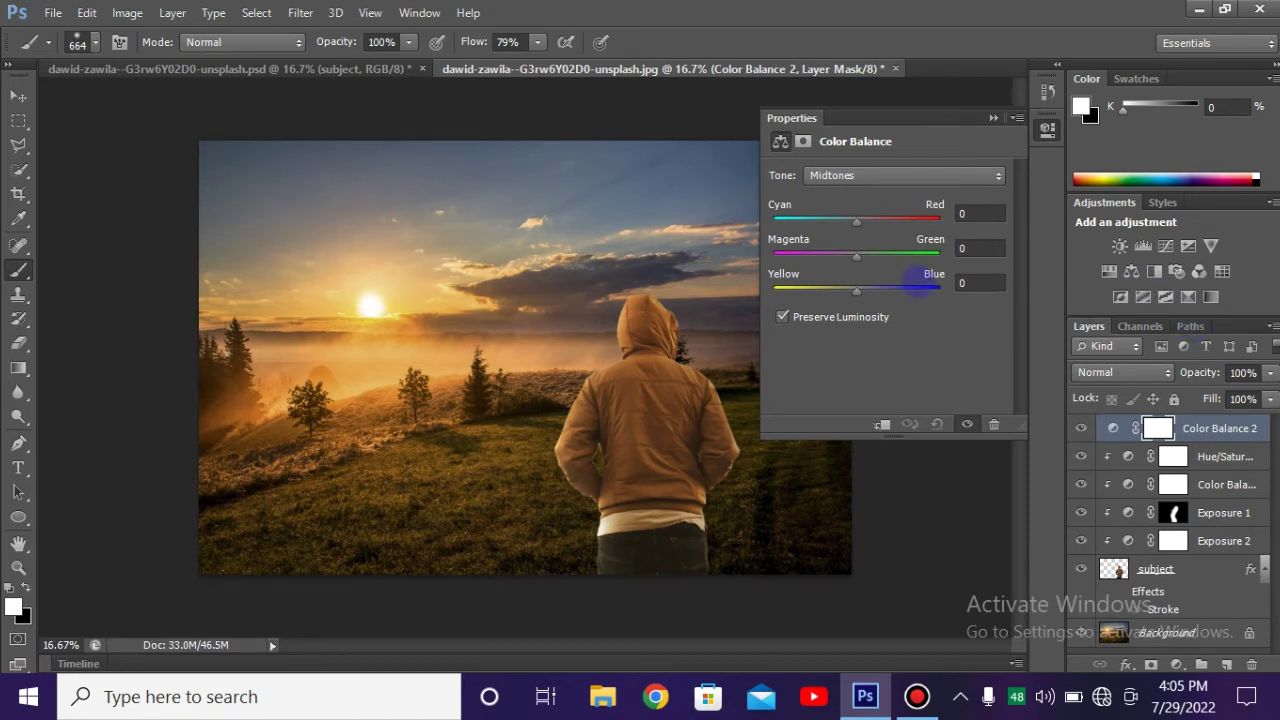
{"action": "left_click_drag", "start_coordinate": [854, 291], "coordinate": [845, 291]}
{"action": "left_click_drag", "start_coordinate": [856, 219], "coordinate": [875, 231]}
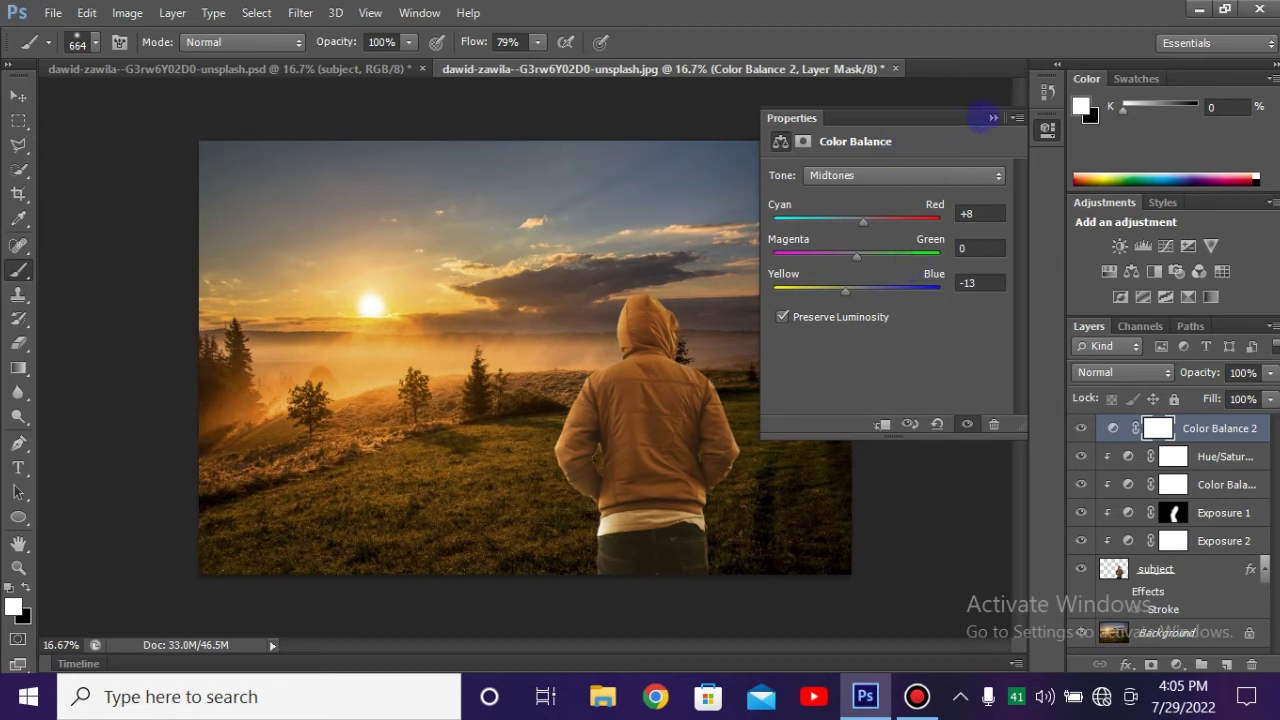
{"action": "left_click", "coordinate": [993, 118]}
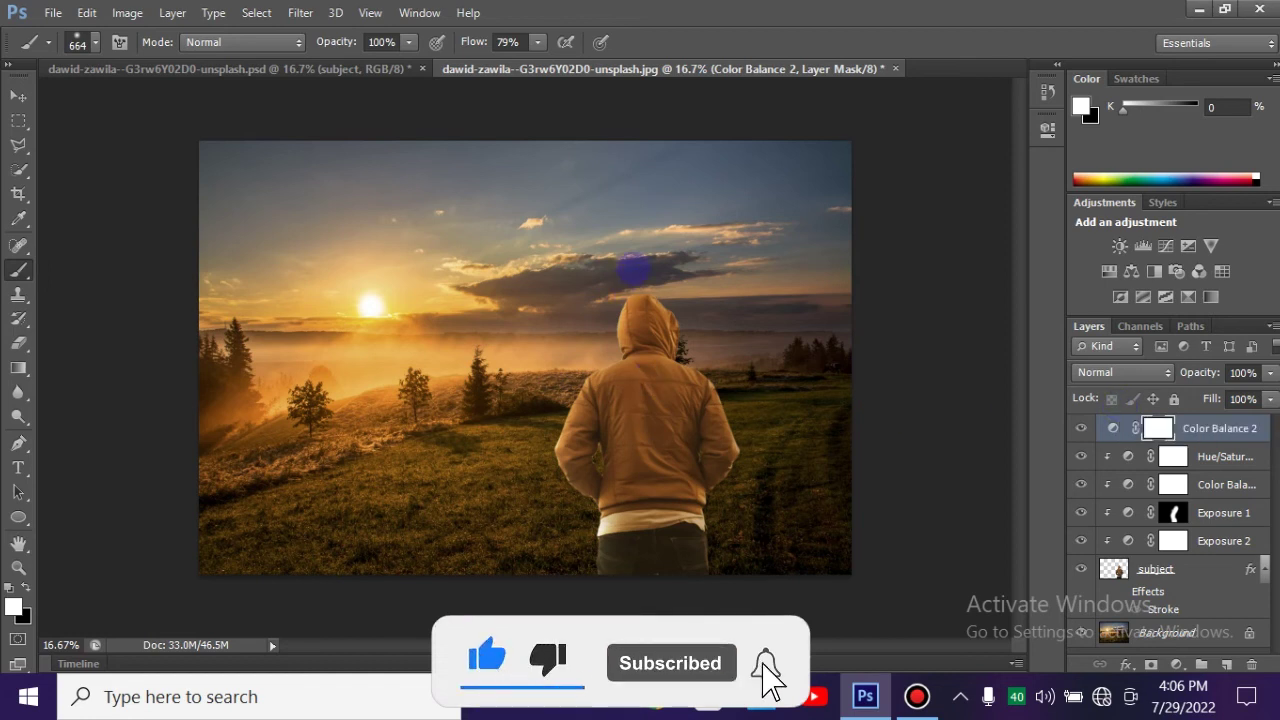
{"action": "key", "text": "v"}
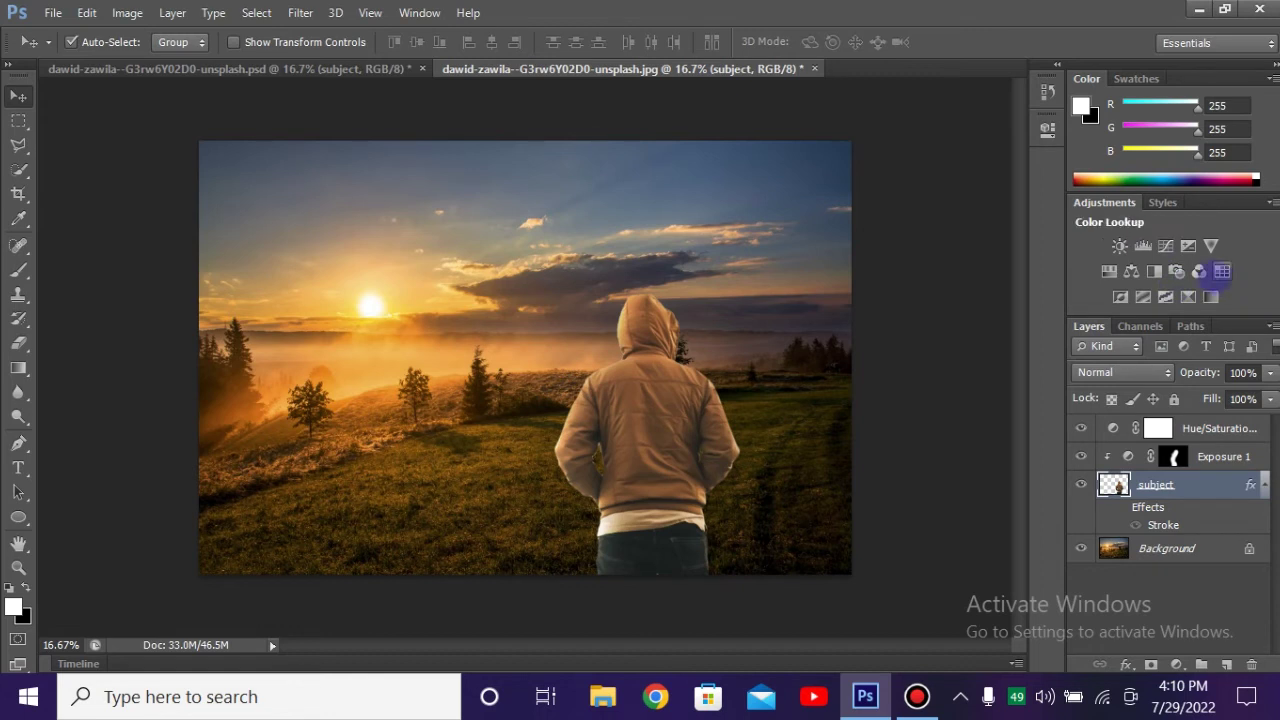
Step: Add a Curves adjustment layer clipped to the subject beneath Exposure 1
{"action": "left_click", "coordinate": [1165, 245]}
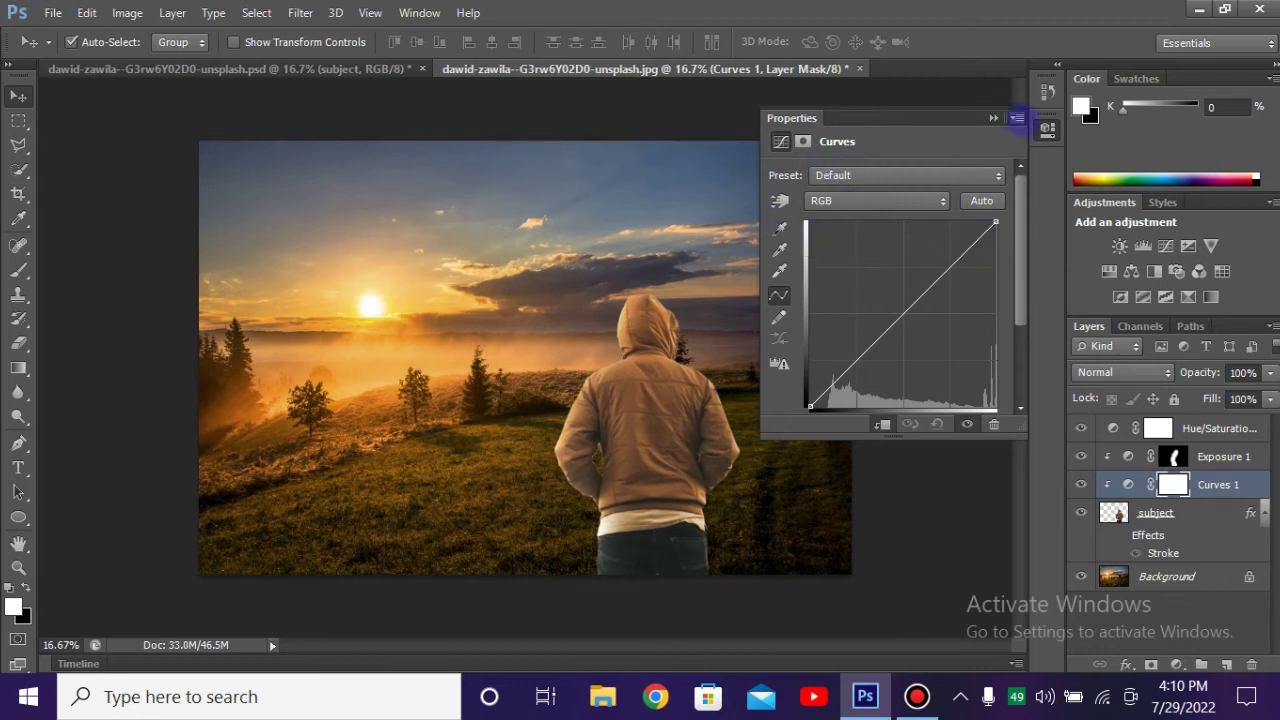
Step: In the Curves Auto Options, choose Enhance Per Channel Contrast and start picking a shadow target
{"action": "left_click", "coordinate": [1016, 118]}
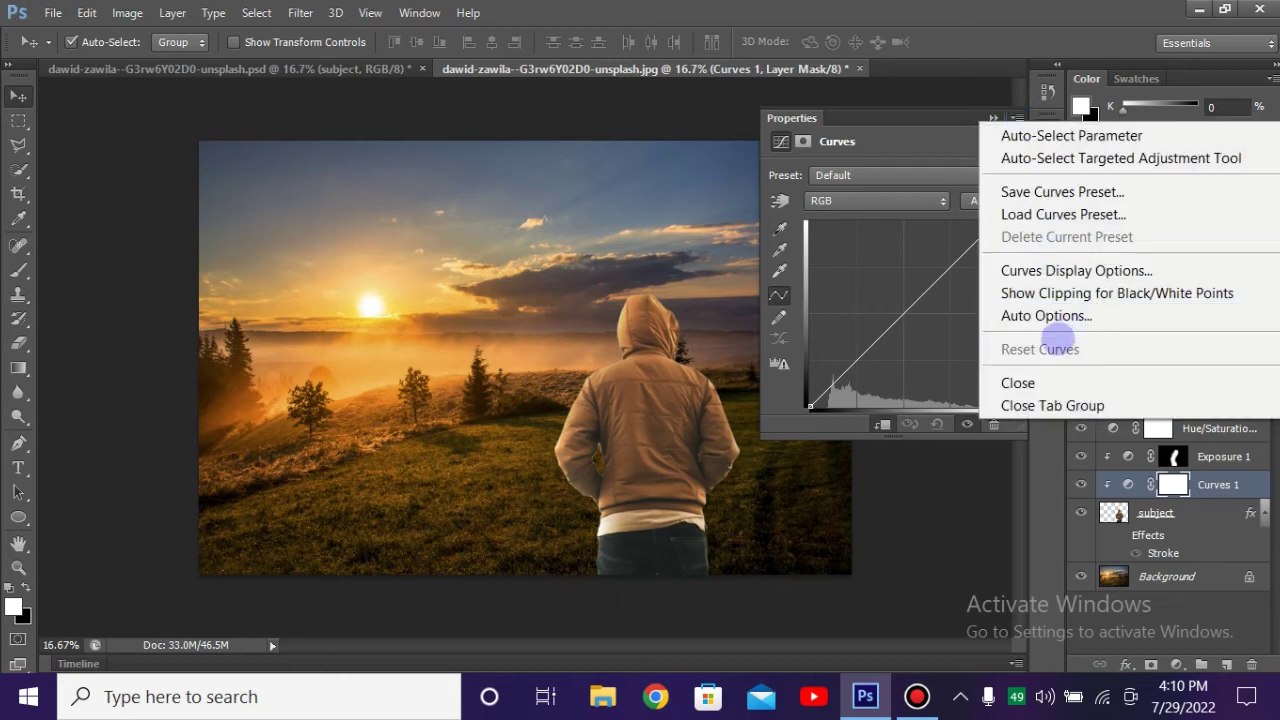
{"action": "left_click", "coordinate": [908, 150]}
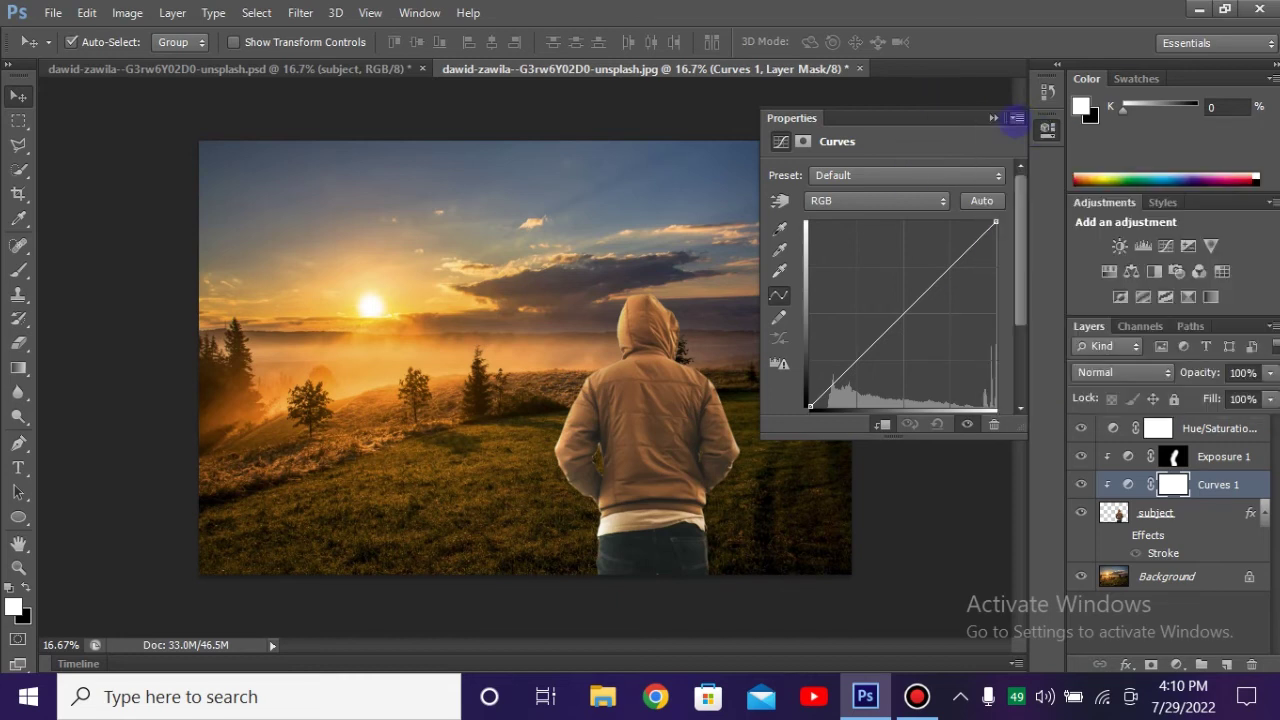
{"action": "left_click", "coordinate": [1016, 118]}
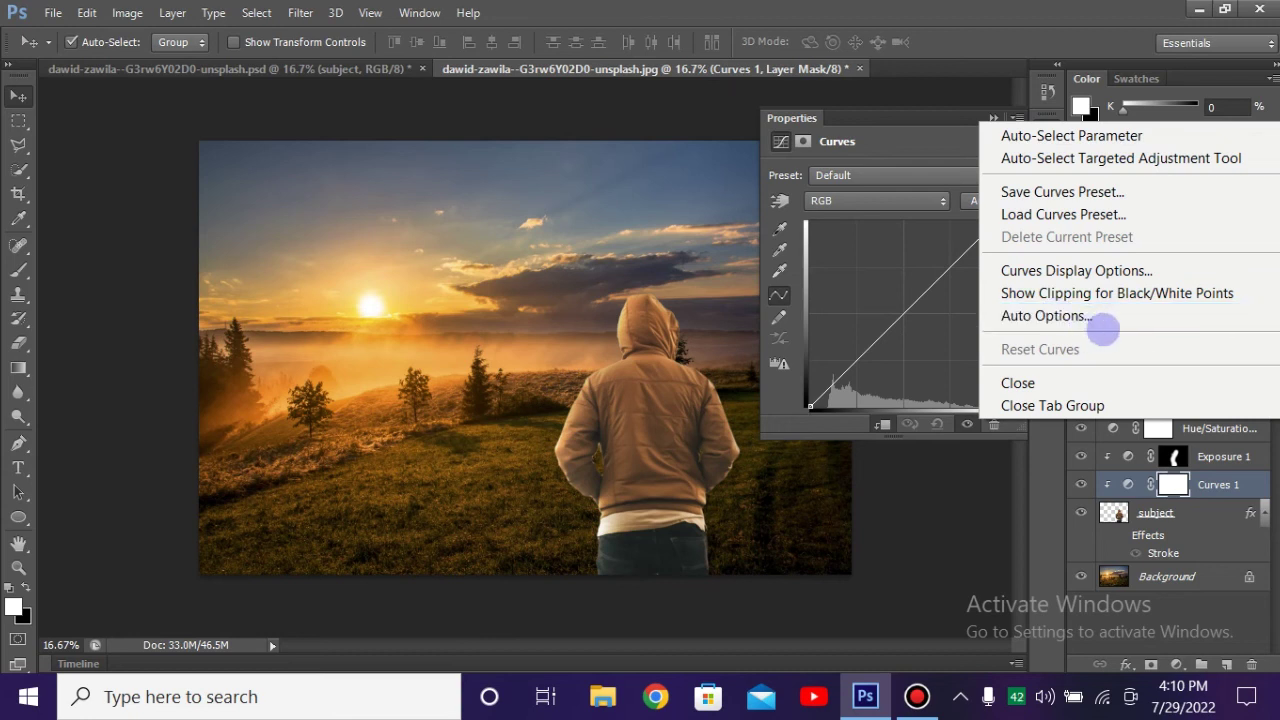
{"action": "left_click", "coordinate": [1100, 315]}
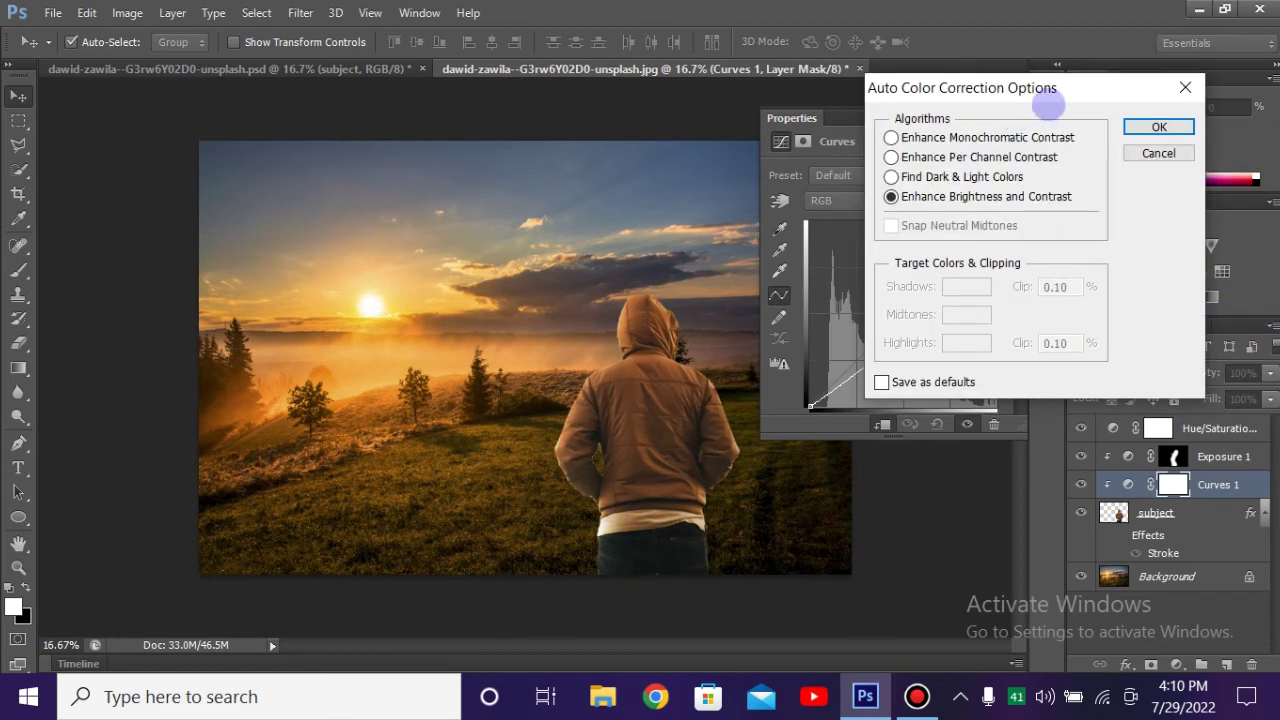
{"action": "left_click_drag", "start_coordinate": [1056, 76], "coordinate": [1125, 82]}
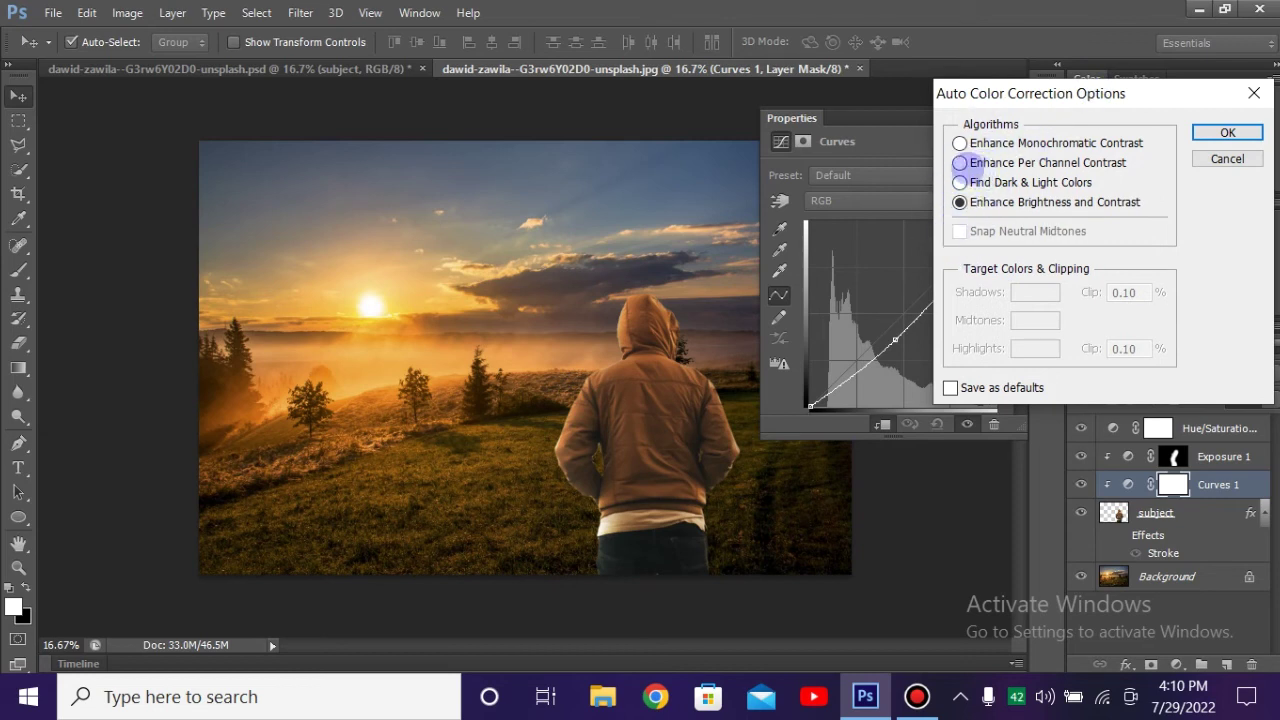
{"action": "left_click", "coordinate": [960, 163]}
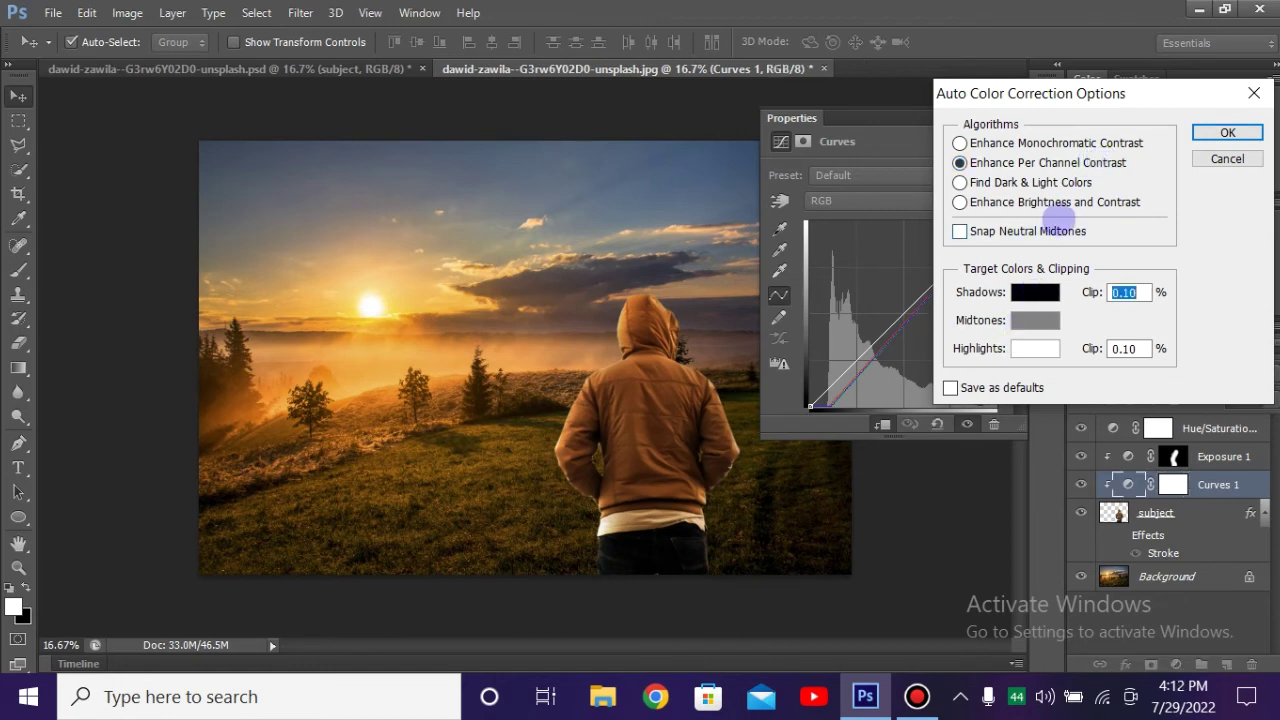
{"action": "left_click", "coordinate": [1035, 292]}
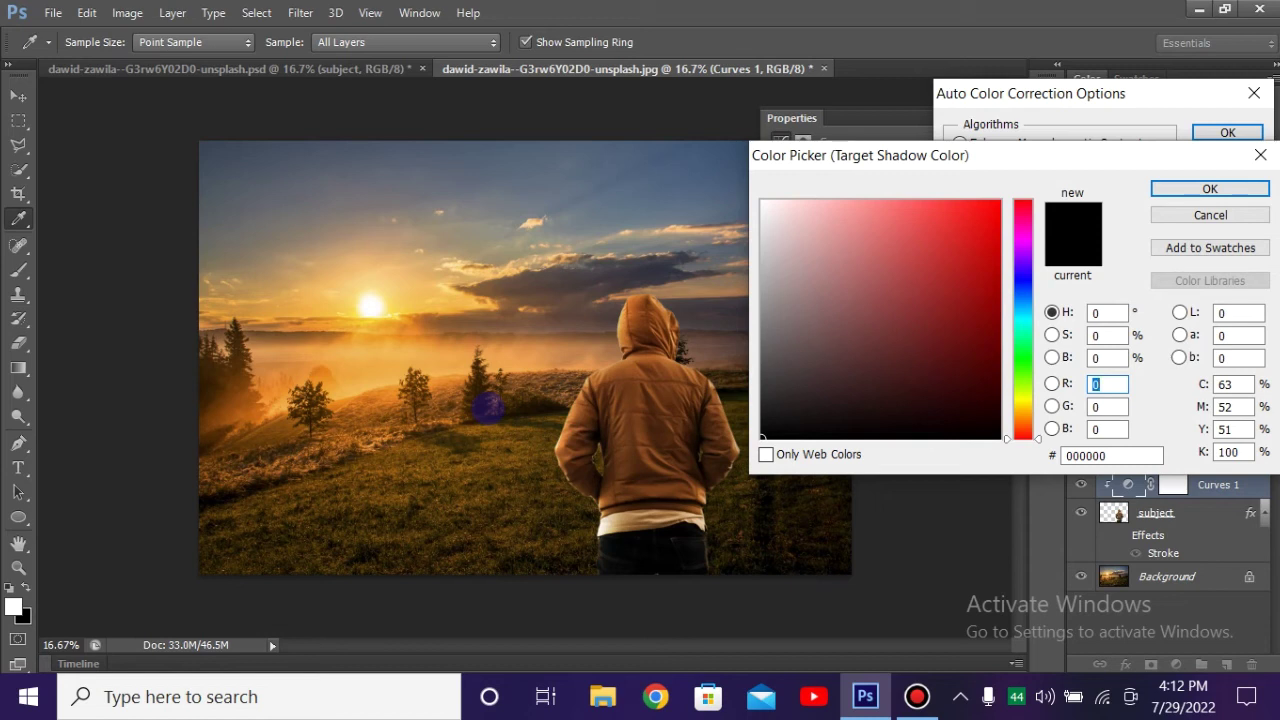
Step: Sample a dark brown shadow target and a pale yellow highlight target from the scene
{"action": "left_click_drag", "start_coordinate": [487, 405], "coordinate": [525, 420]}
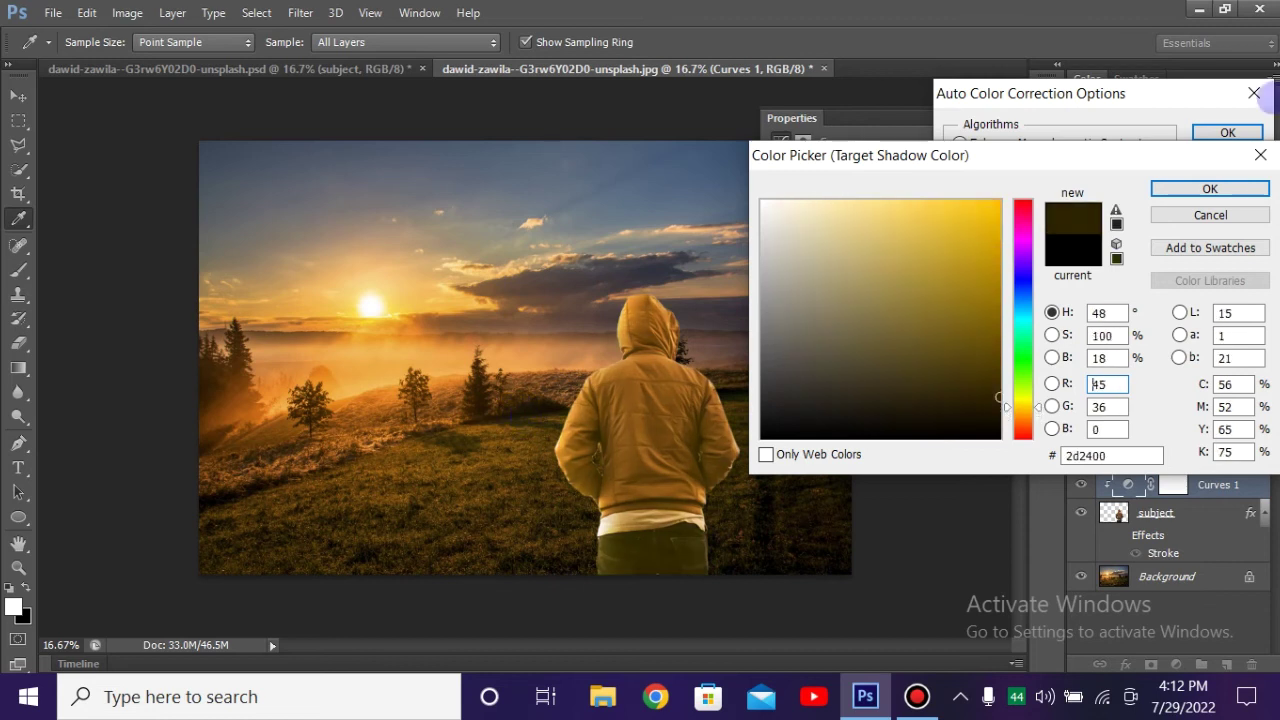
{"action": "left_click_drag", "start_coordinate": [500, 385], "coordinate": [540, 410]}
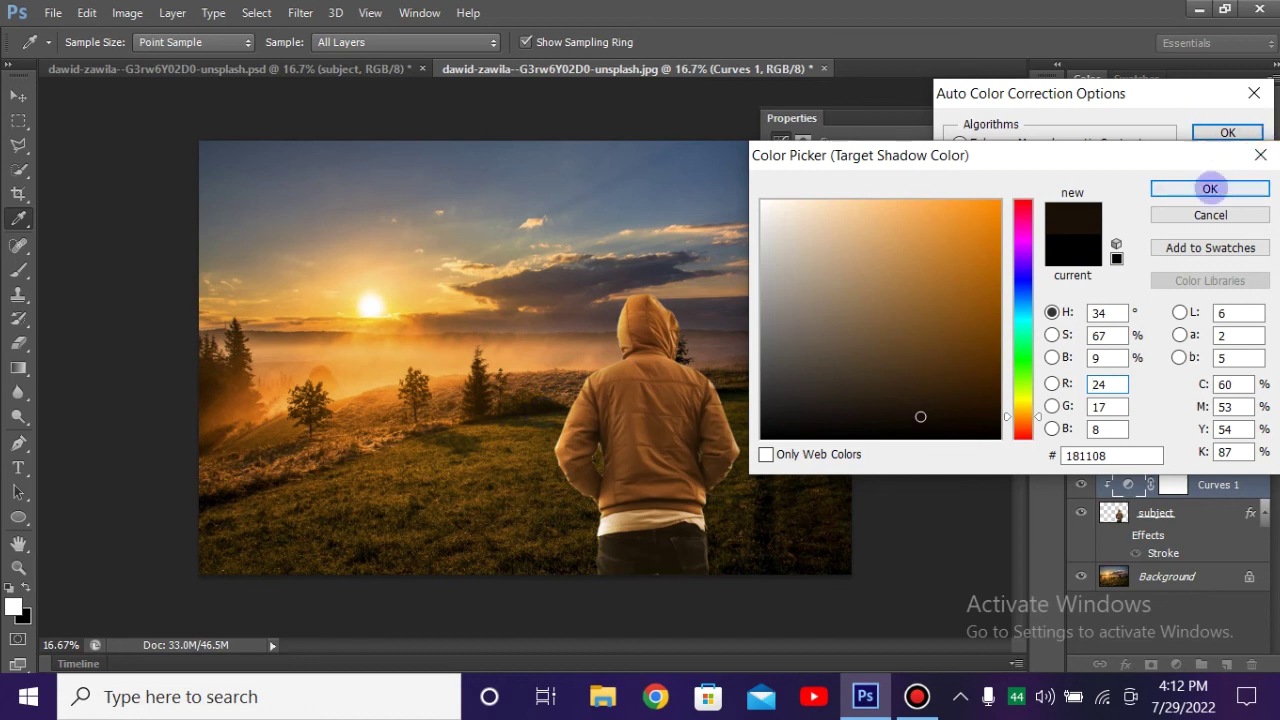
{"action": "left_click", "coordinate": [1210, 188]}
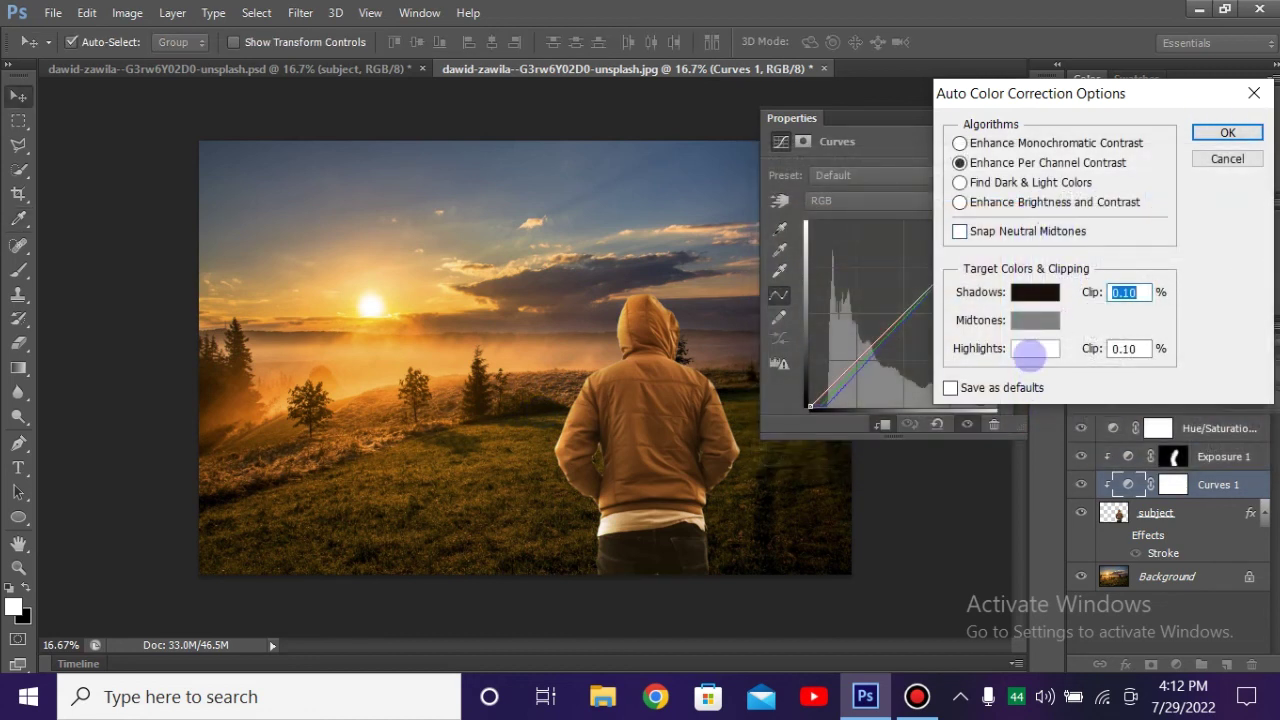
{"action": "left_click", "coordinate": [1034, 348]}
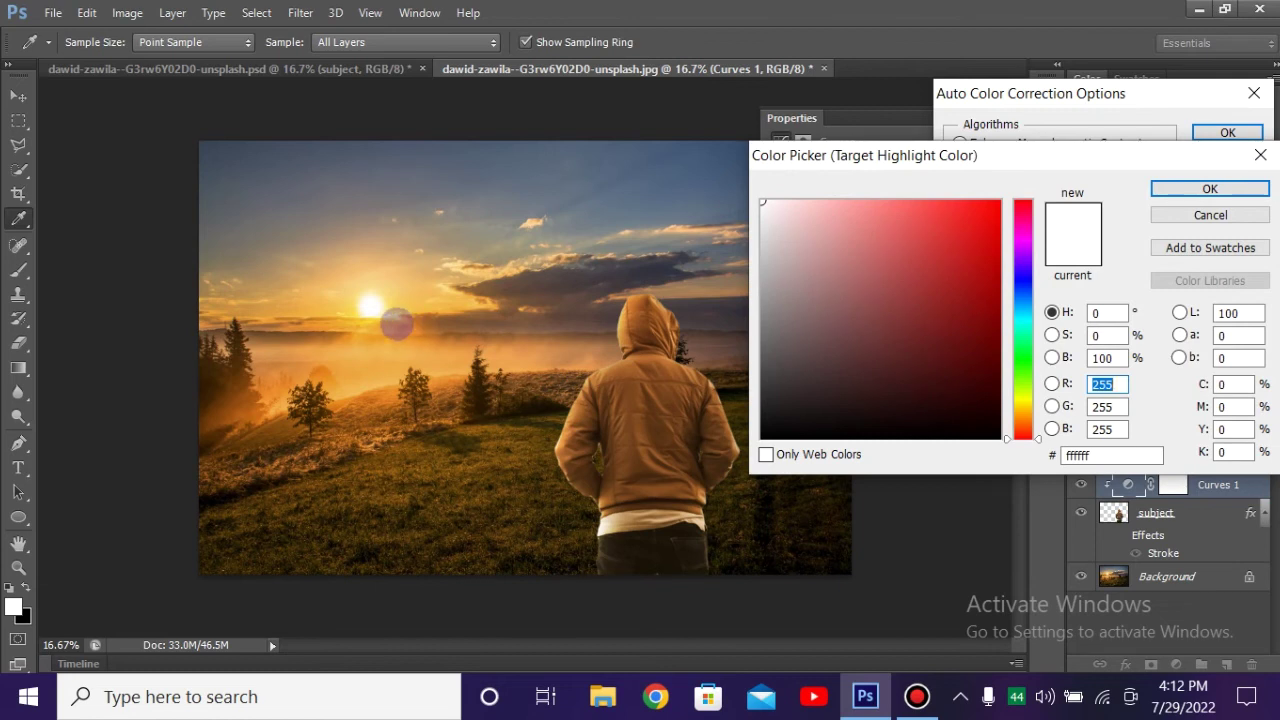
{"action": "left_click", "coordinate": [390, 300]}
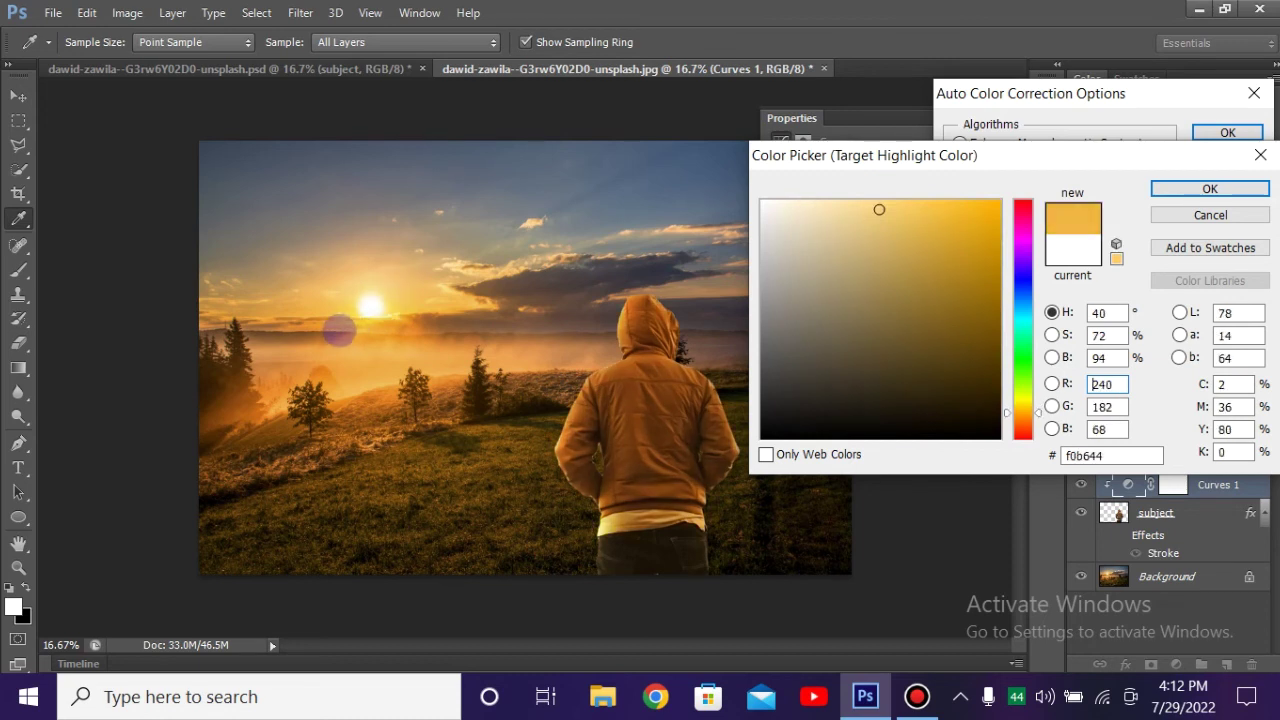
{"action": "mouse_move", "coordinate": [390, 288]}
{"action": "left_mouse_down"}
{"action": "mouse_move", "coordinate": [358, 353]}
{"action": "mouse_move", "coordinate": [404, 325]}
{"action": "mouse_move", "coordinate": [380, 300]}
{"action": "left_mouse_up"}
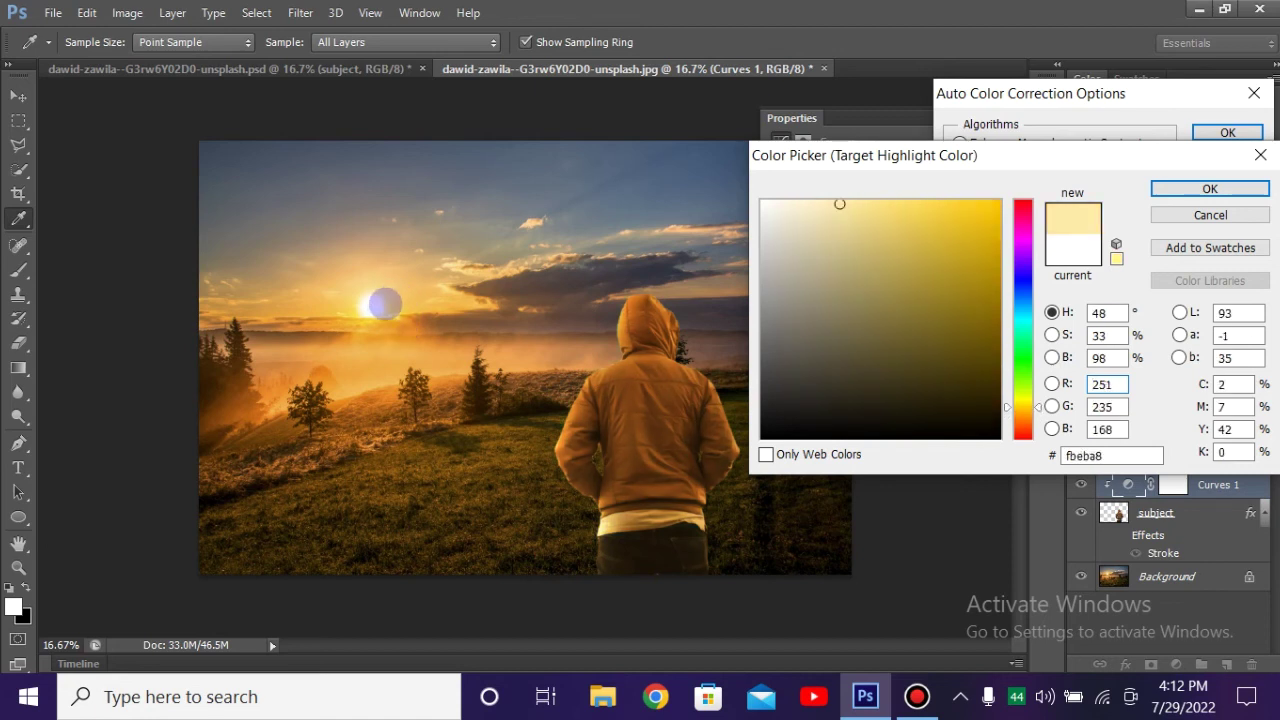
Step: Apply the brown-to-pale-yellow auto correction to Curves without saving the targets as defaults
{"action": "left_click", "coordinate": [1210, 189]}
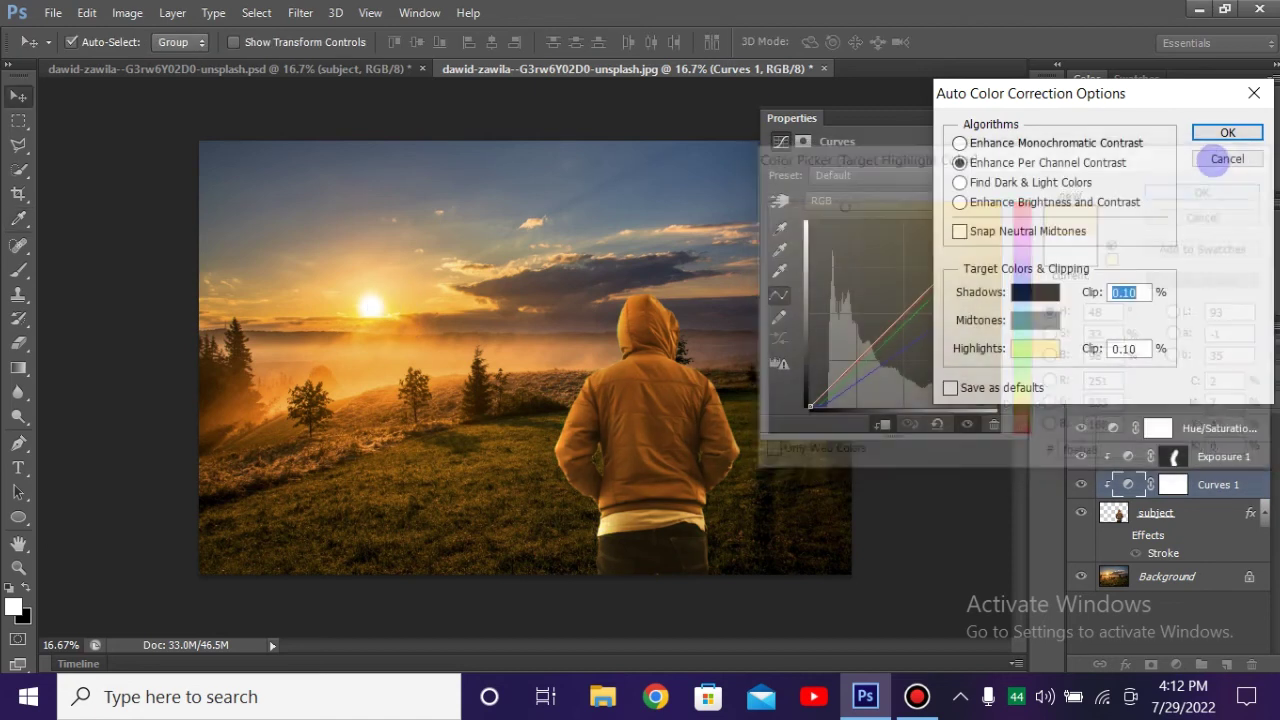
{"action": "left_click", "coordinate": [1228, 133]}
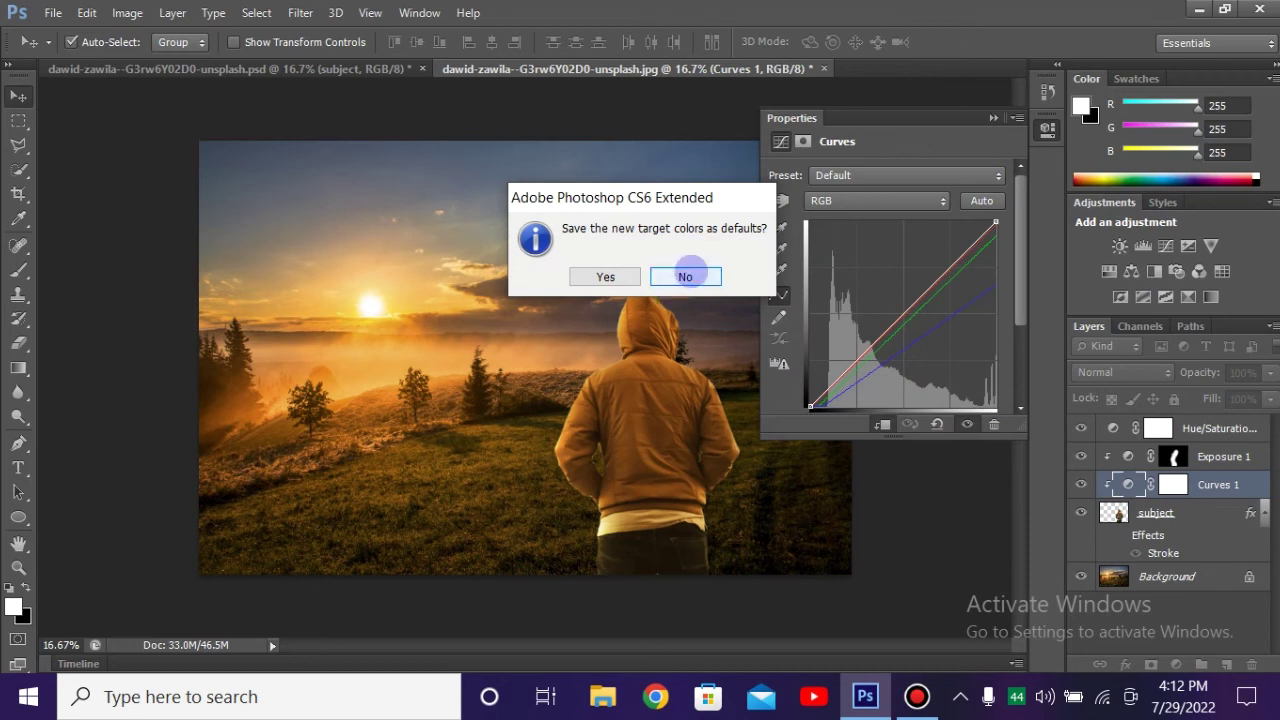
{"action": "left_click", "coordinate": [686, 275]}
{"action": "left_click", "coordinate": [993, 117]}
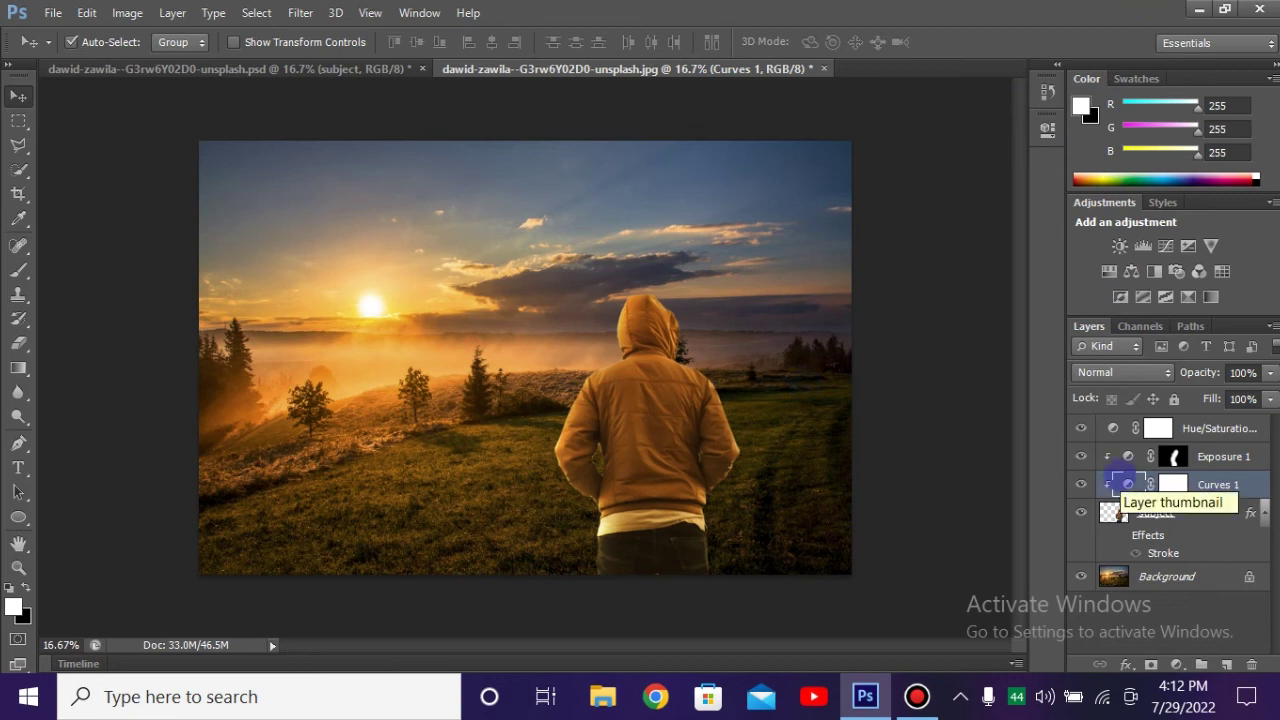
{"action": "left_click", "coordinate": [1116, 428]}
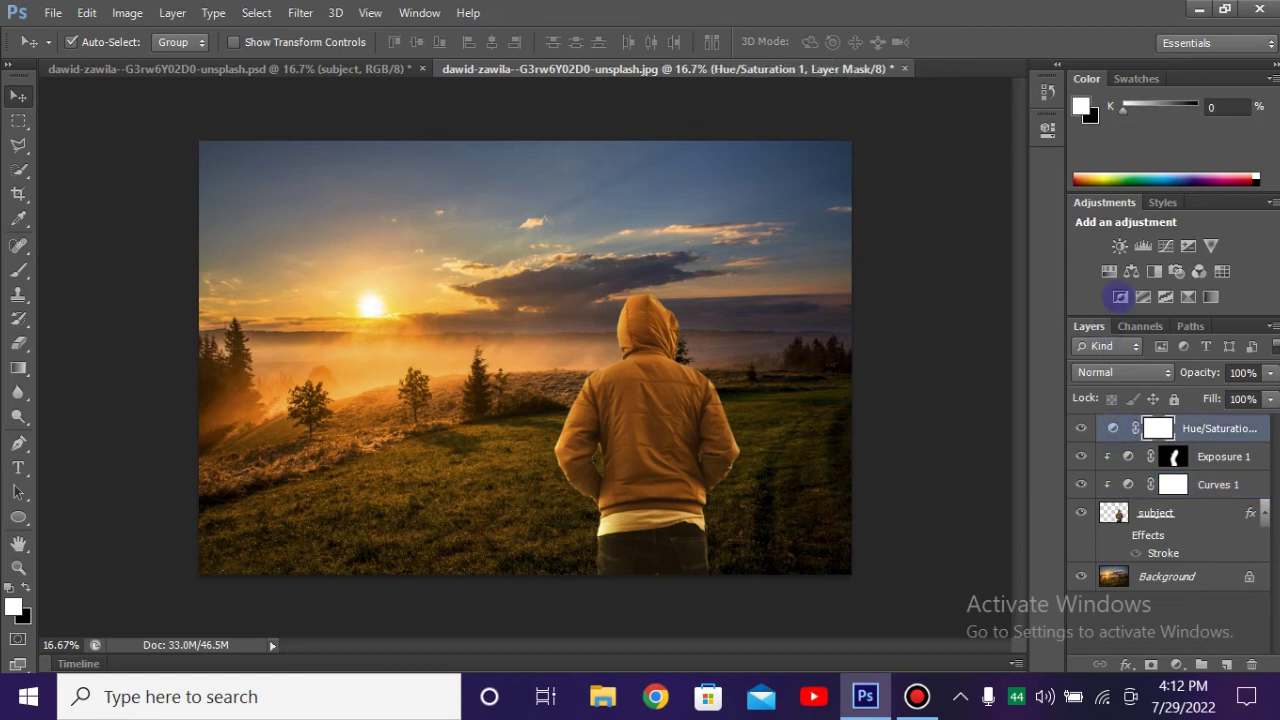
Step: Add a top Color Balance layer with midtones at Cyan-Red +17 and Yellow-Blue -20
{"action": "left_click", "coordinate": [1131, 271]}
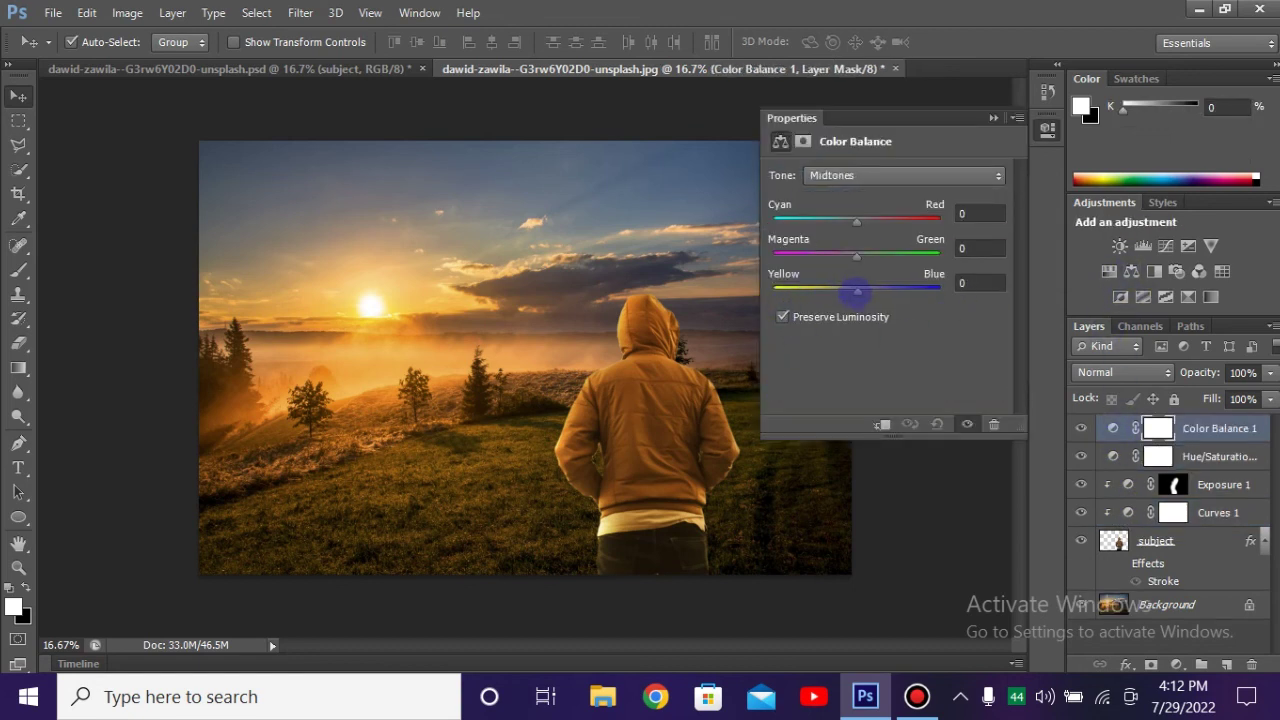
{"action": "left_click_drag", "start_coordinate": [845, 291], "coordinate": [839, 291]}
{"action": "left_click_drag", "start_coordinate": [856, 220], "coordinate": [859, 221]}
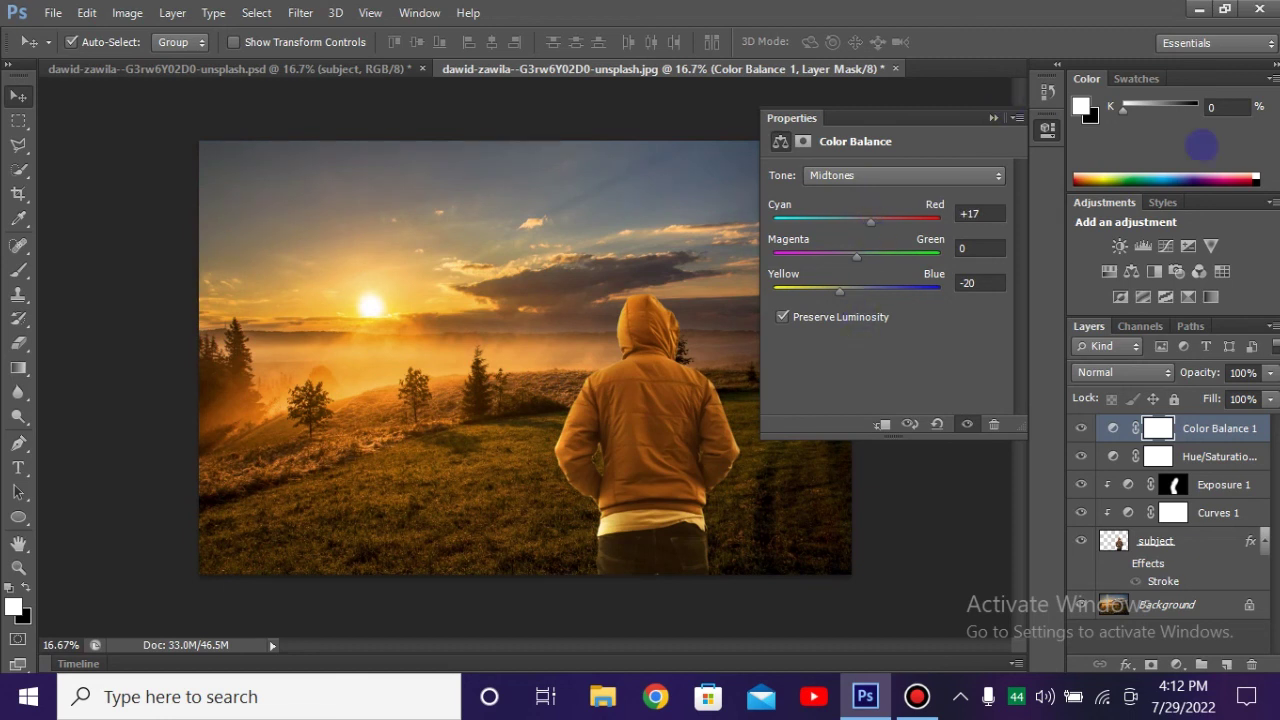
{"action": "left_click", "coordinate": [993, 117]}
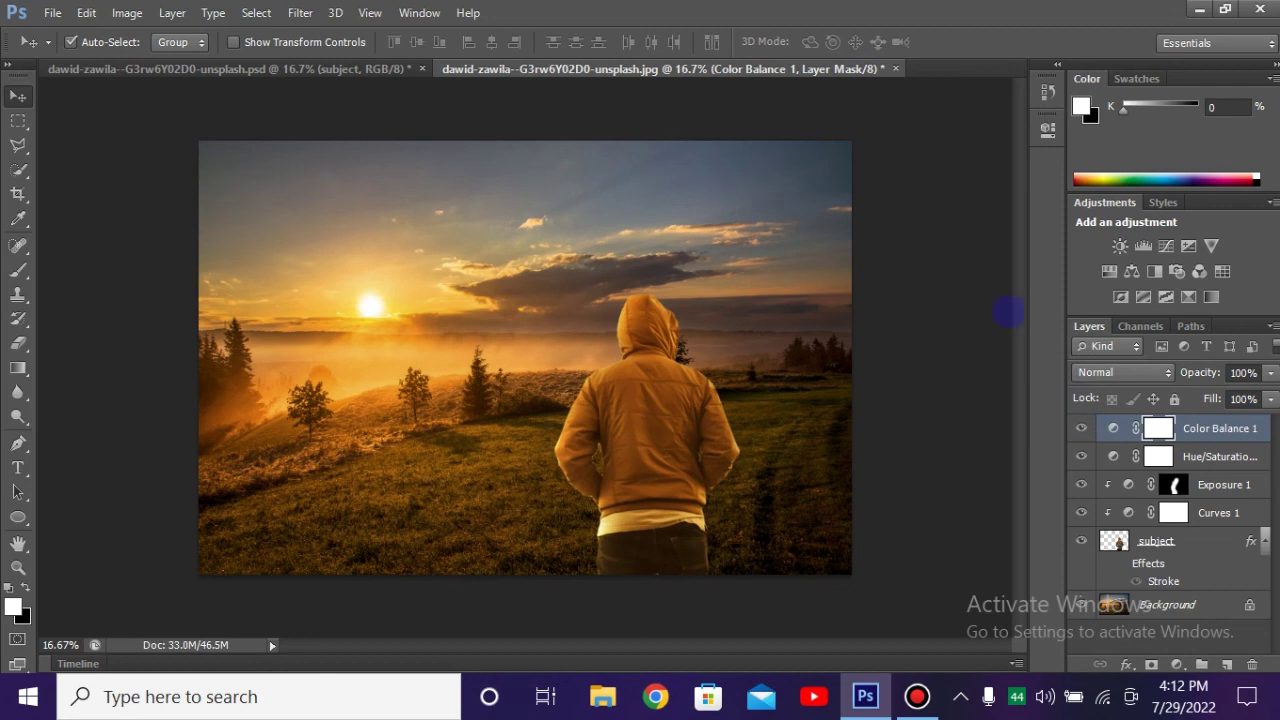